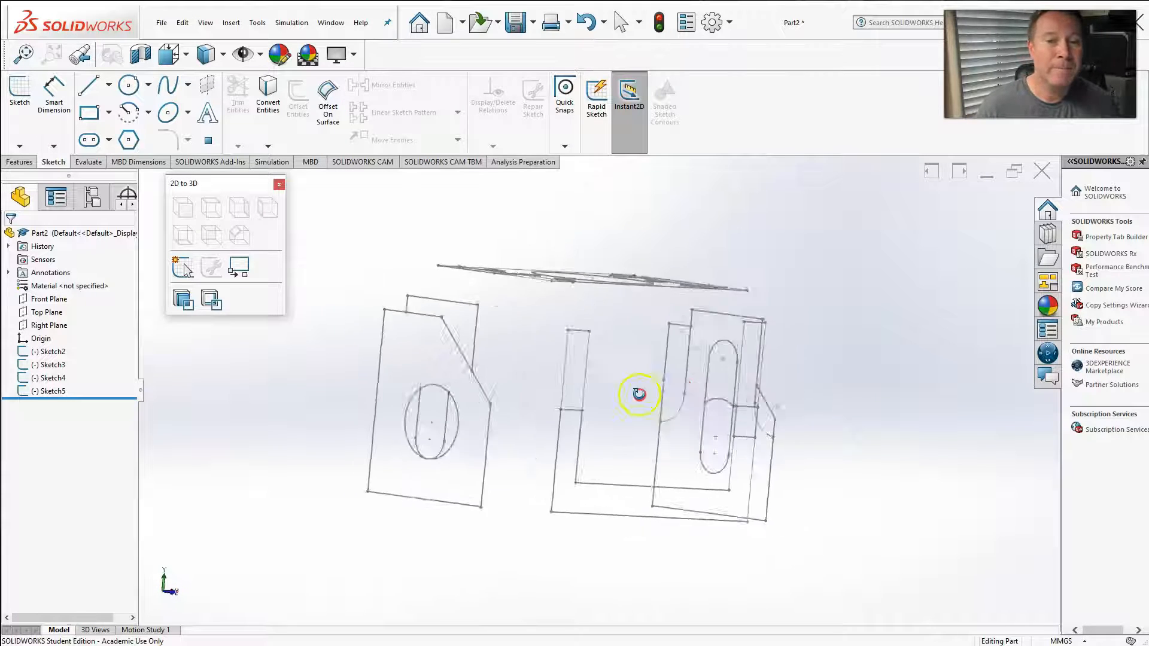
mouse_move(570, 377)
middle_mouse_down()
mouse_move(551, 403)
mouse_move(581, 392)
middle_mouse_up()
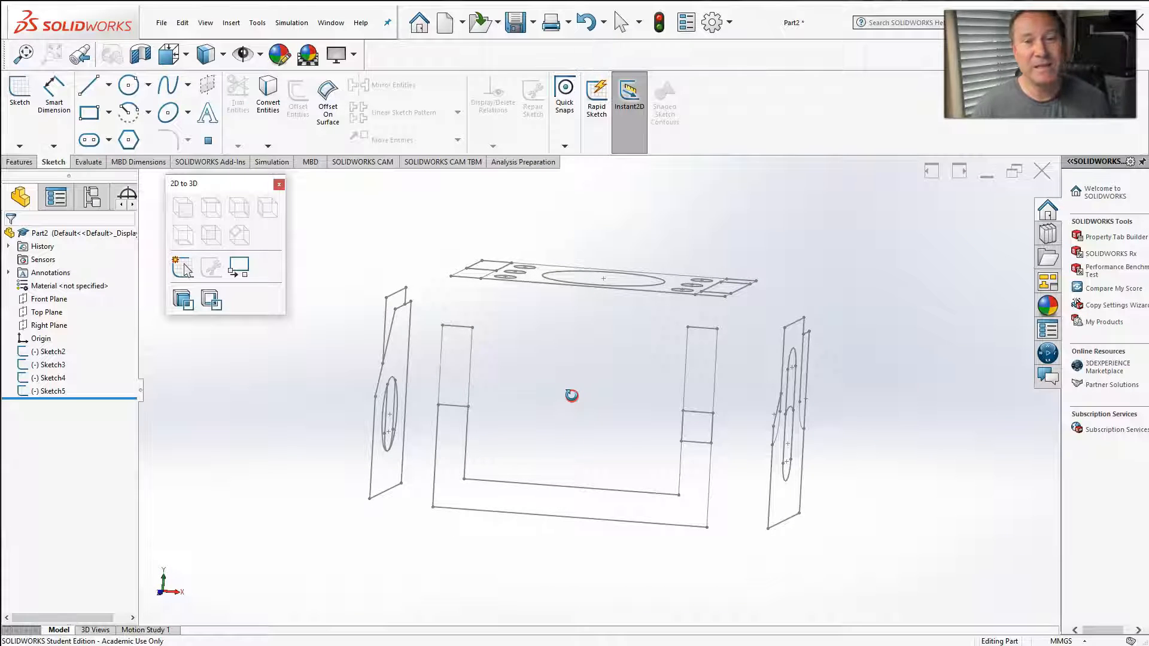
mouse_move(573, 396)
middle_mouse_down()
mouse_move(562, 400)
mouse_move(573, 387)
middle_mouse_up()
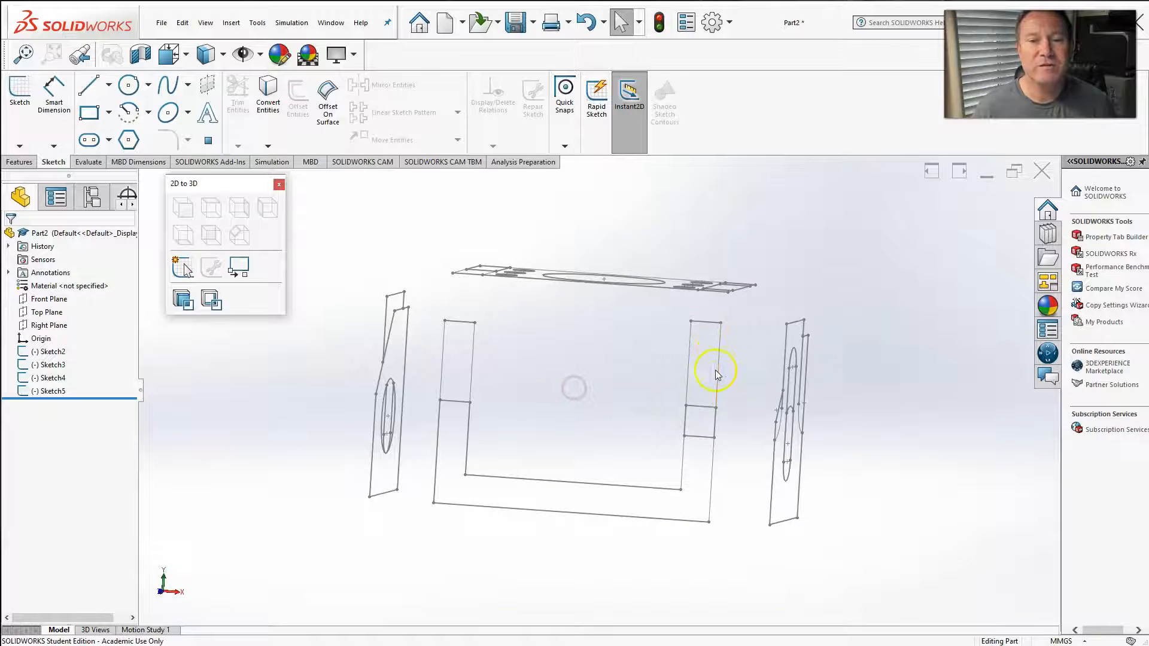
middle_click_drag(738, 461, 692, 459)
mouse_move(551, 454)
middle_mouse_down()
mouse_move(549, 441)
mouse_move(624, 444)
mouse_move(535, 432)
mouse_move(631, 397)
mouse_move(636, 431)
middle_mouse_up()
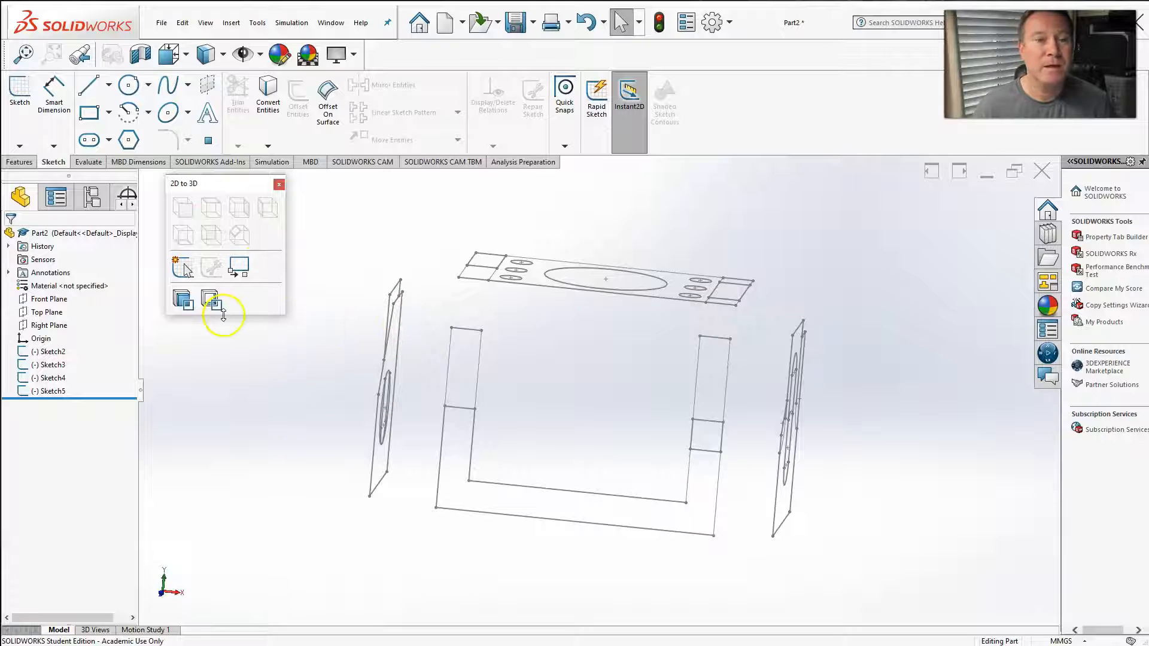
middle_click_drag(456, 397, 446, 395)
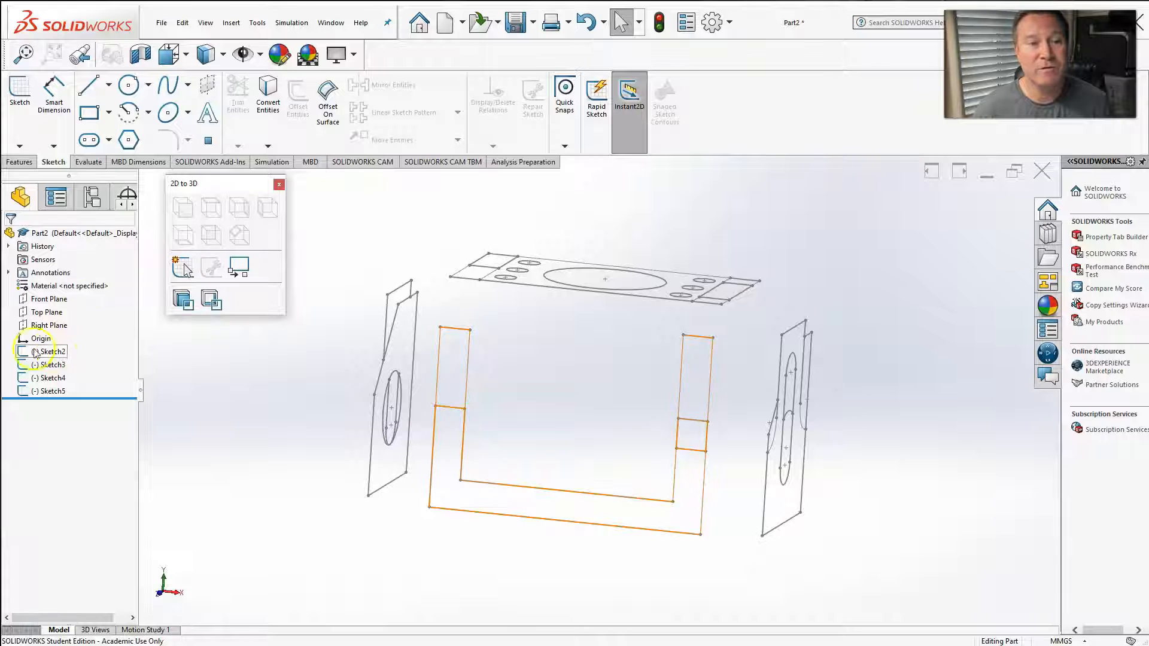
Start a boss extrude from the front-view sketch, Sketch2, and select all four regions of the U-shaped profile as contours
left_click(54, 352)
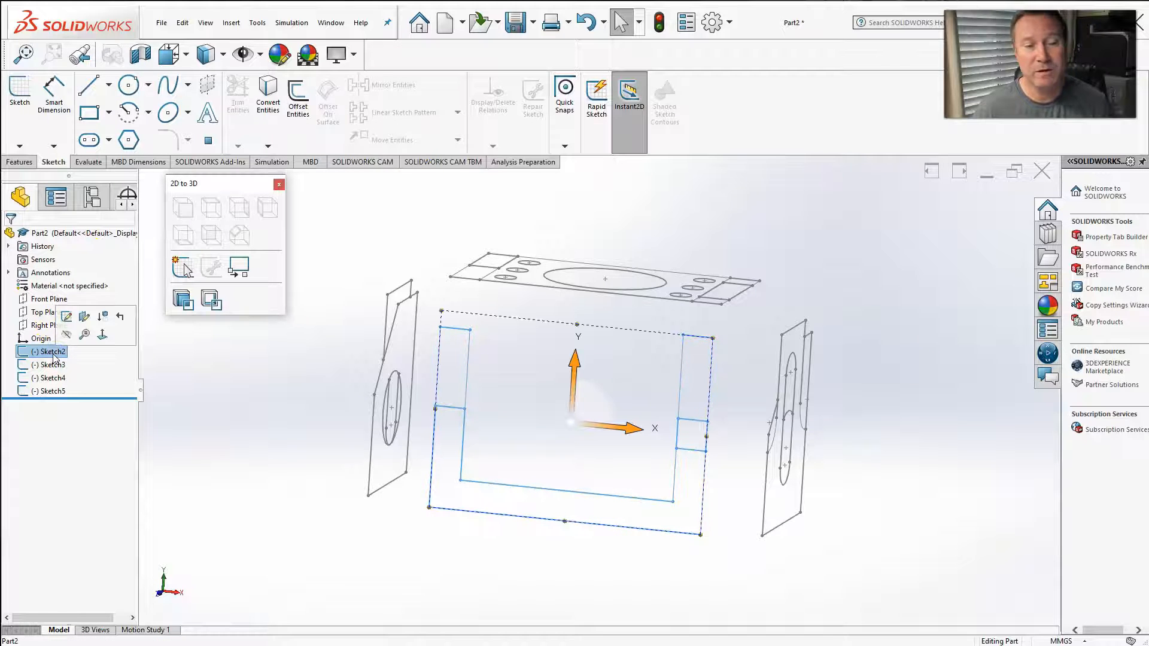
left_click(184, 301)
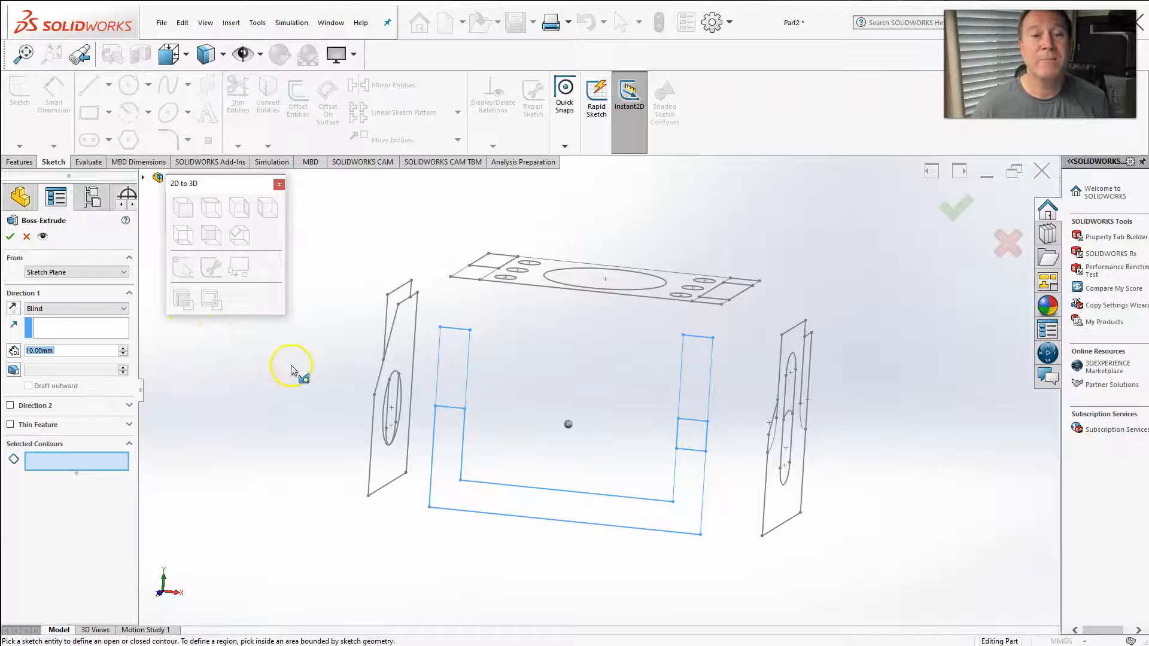
left_click(454, 362)
left_click(449, 427)
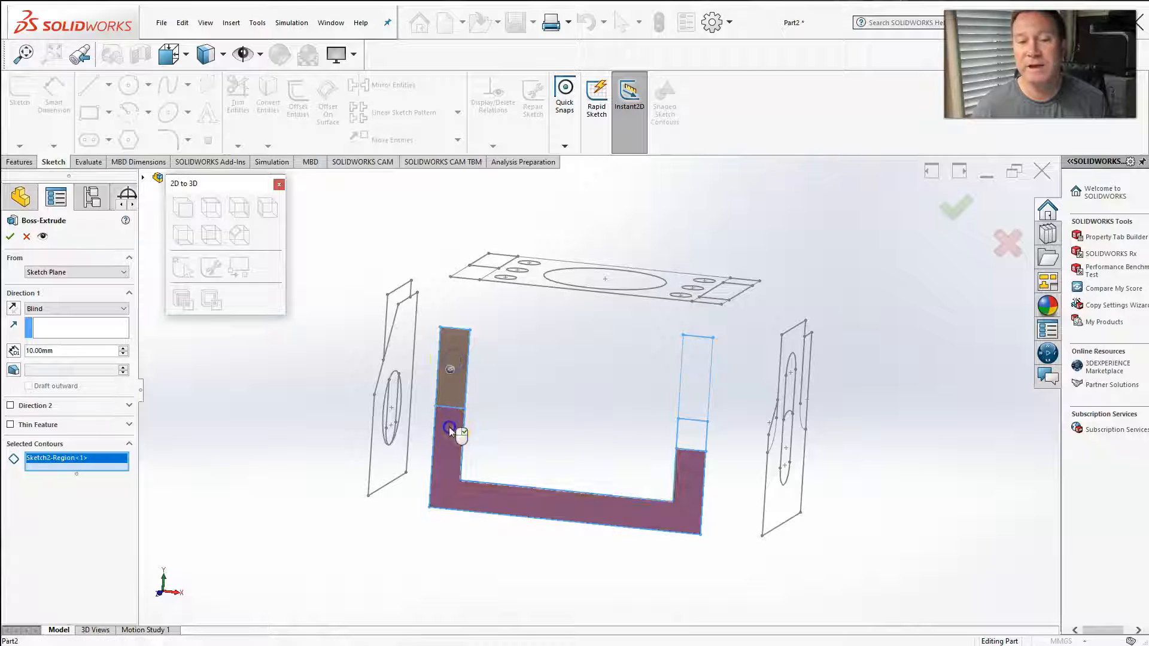
left_click(695, 435)
left_click(699, 388)
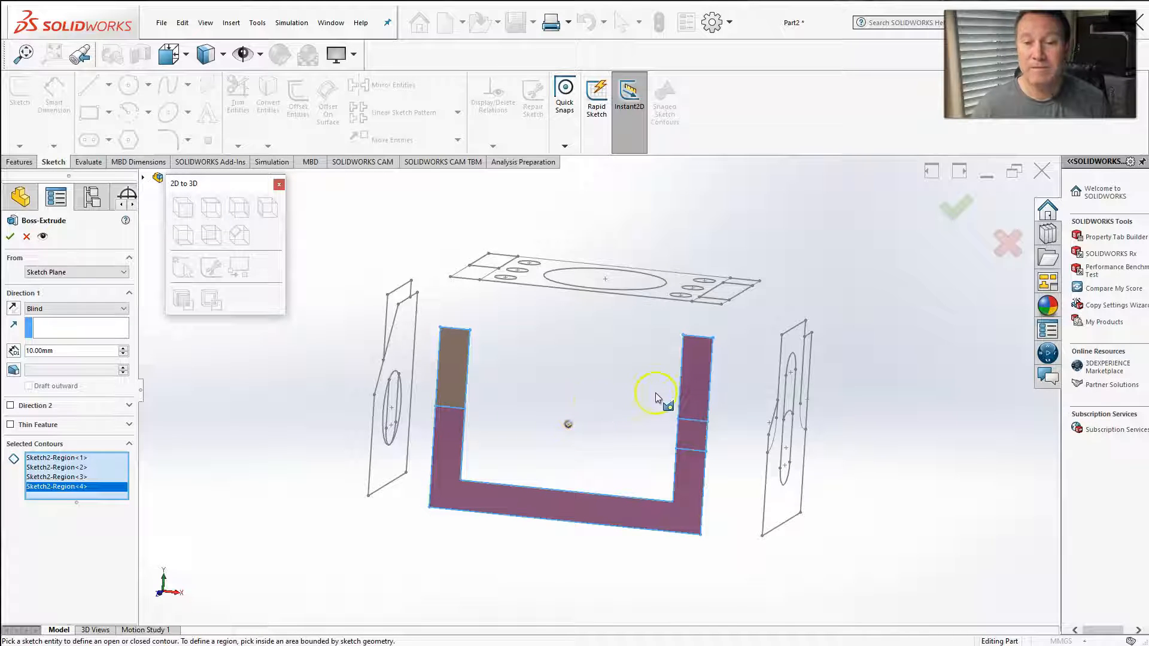
Extrude the U-shaped profile from the front corner vertex of the top-view sketch, Up To Vertex at that sketch's rear corner
mouse_move(613, 399)
middle_mouse_down()
mouse_move(580, 405)
mouse_move(583, 390)
mouse_move(532, 385)
mouse_move(572, 396)
mouse_move(566, 428)
mouse_move(557, 399)
middle_mouse_up()
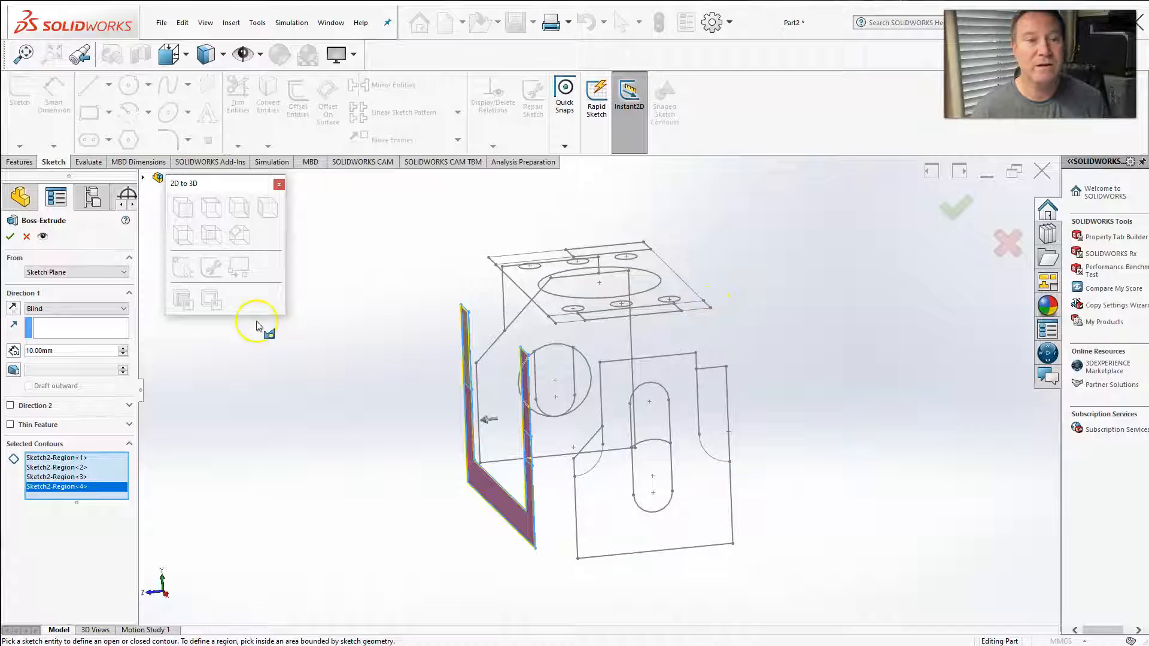
left_click(84, 271)
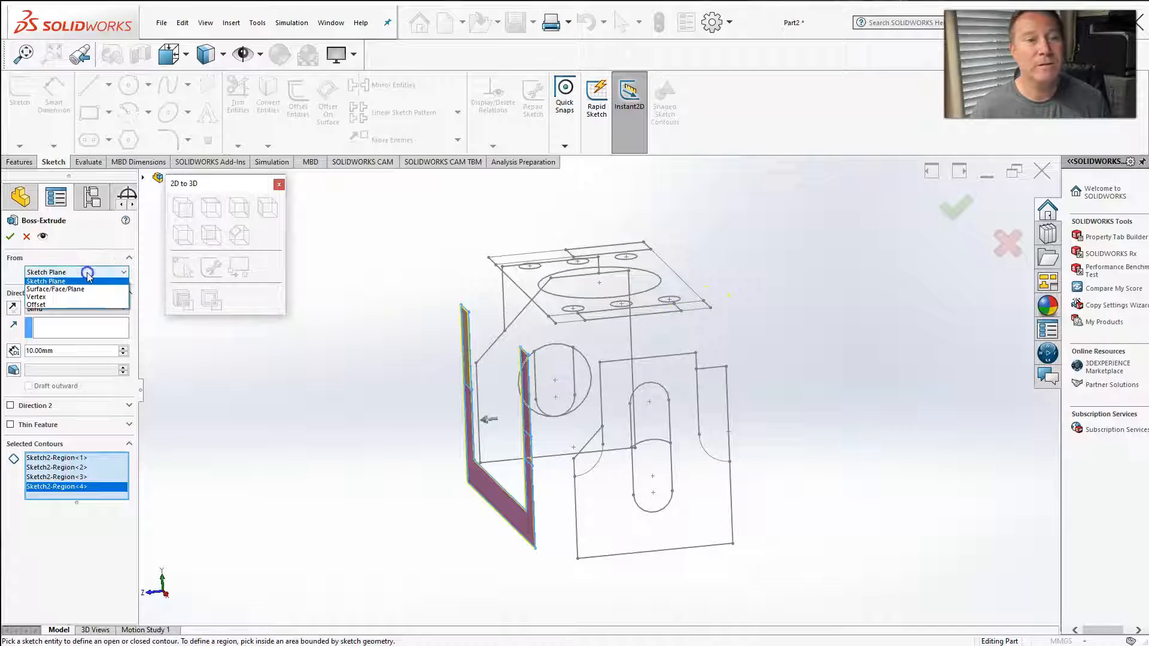
left_click(55, 300)
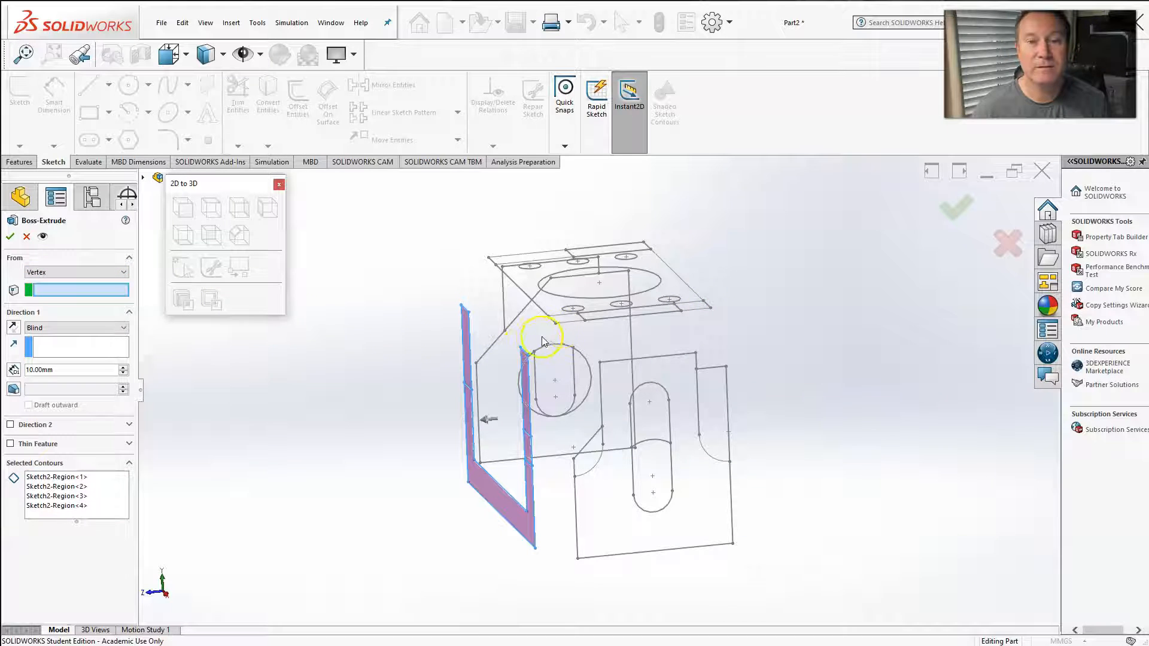
left_click(555, 323)
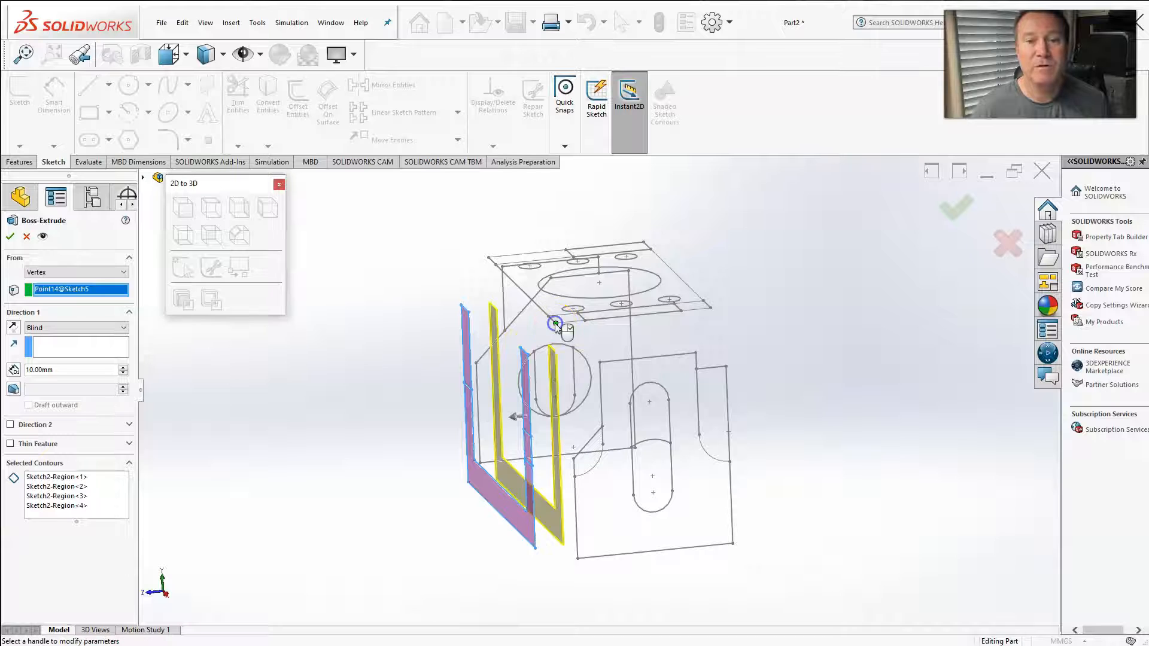
left_click(76, 328)
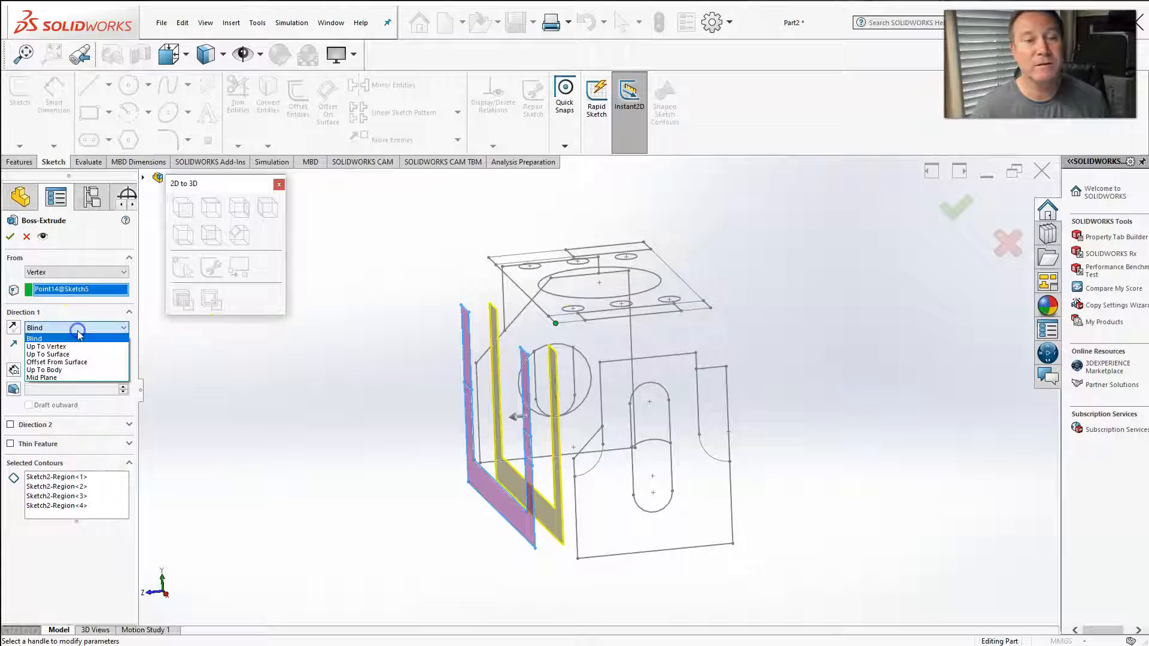
left_click(66, 347)
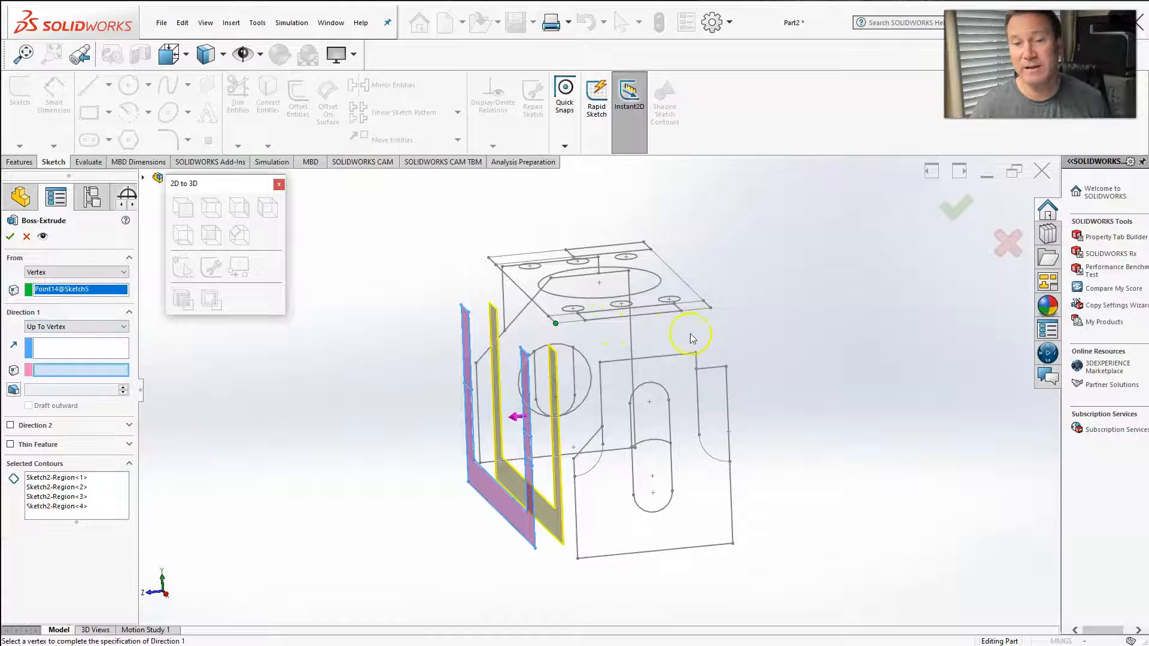
left_click(712, 308)
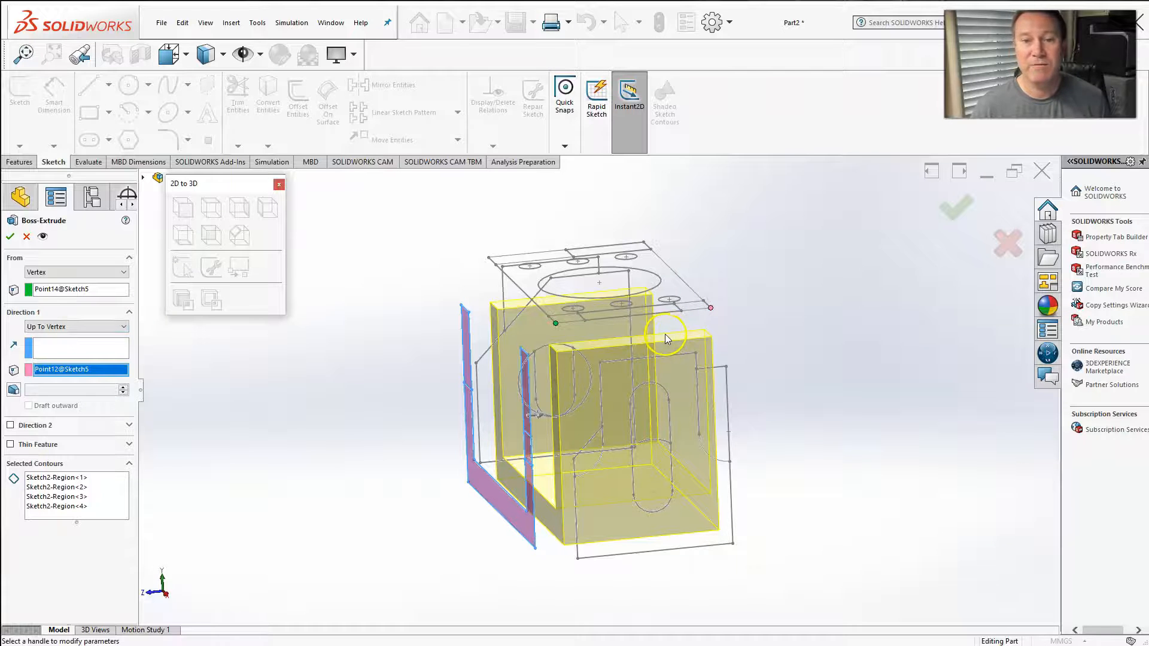
mouse_move(767, 313)
middle_mouse_down()
mouse_move(876, 282)
mouse_move(829, 290)
middle_mouse_up()
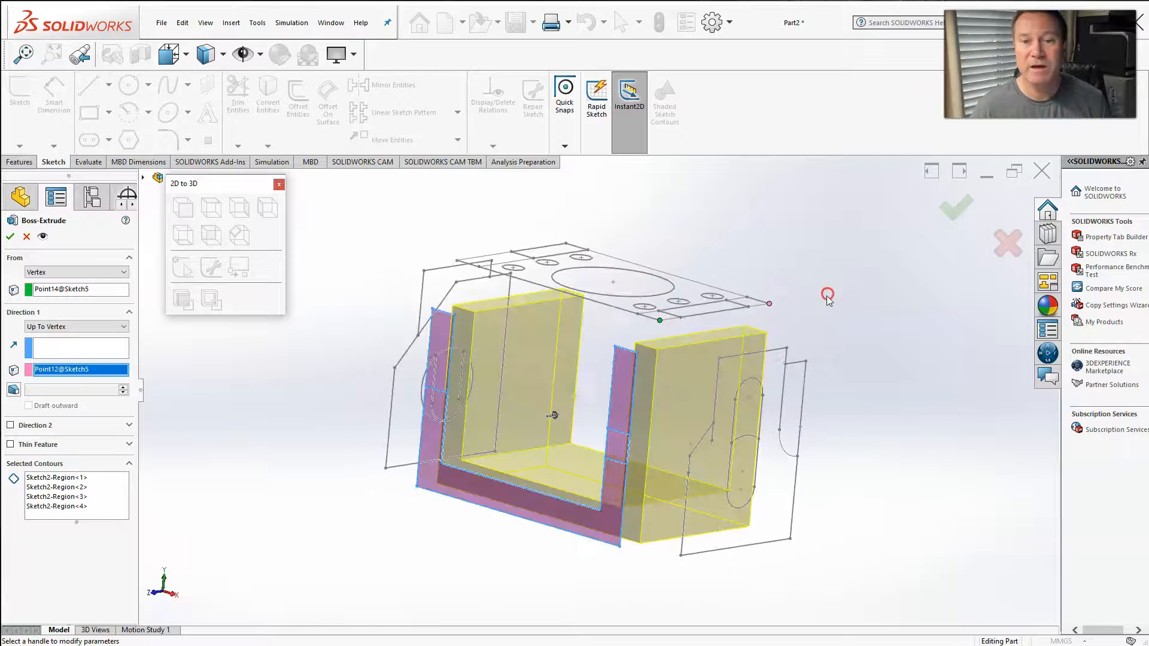
left_click(965, 216)
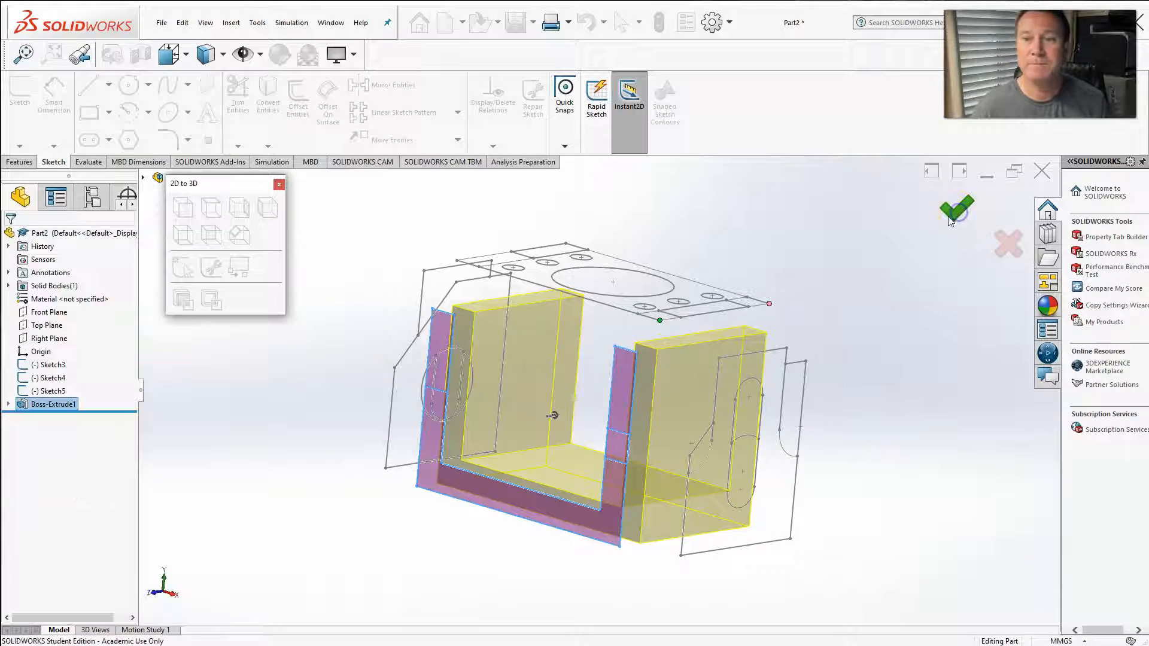
In Sketch3, delete the angled line, the outer right corner's horizontal and vertical lines, and the arc crossing the slot
middle_click_drag(869, 290, 806, 336)
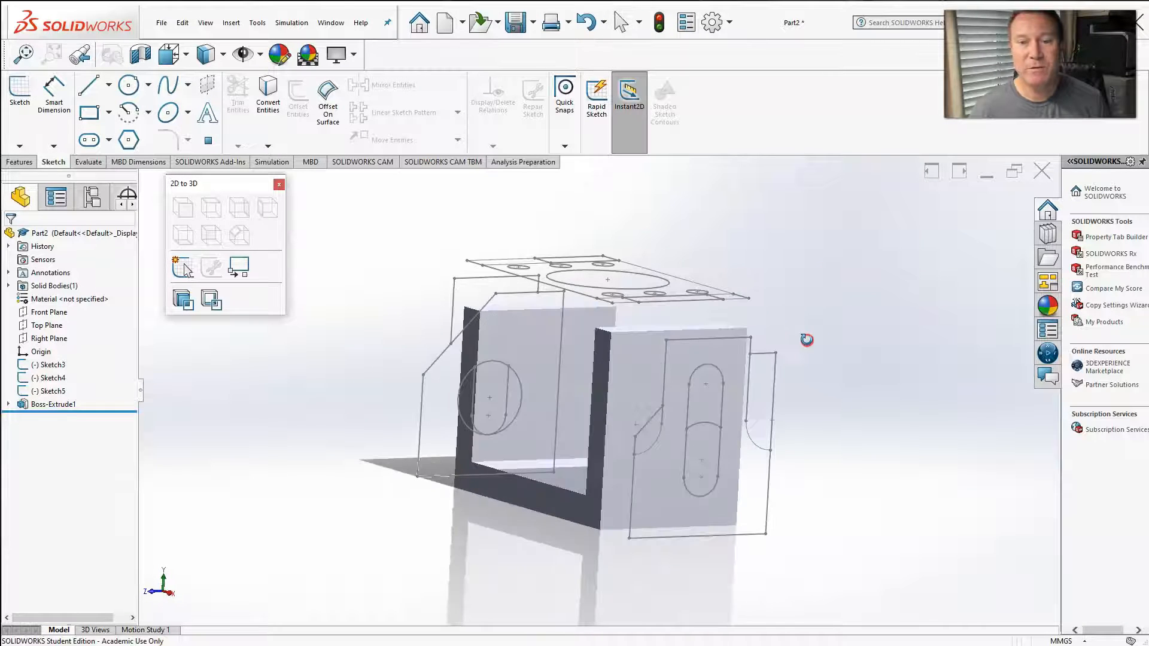
scroll(786, 376, "down", 3)
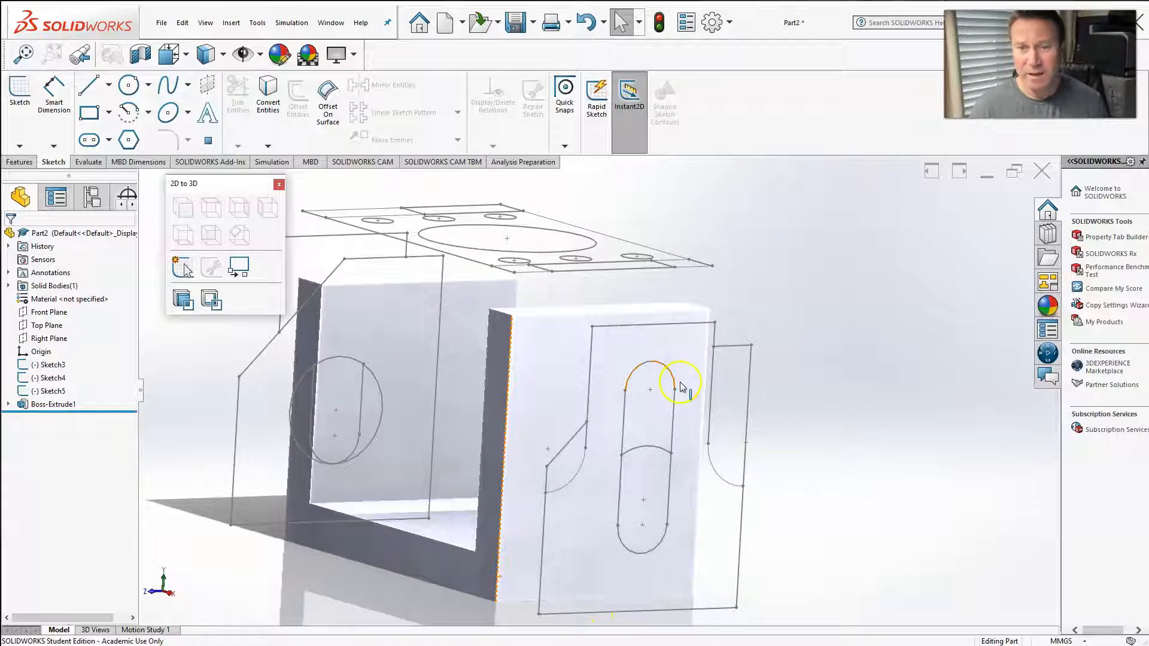
left_click(44, 365)
left_click(52, 327)
scroll(718, 491, "down", 2)
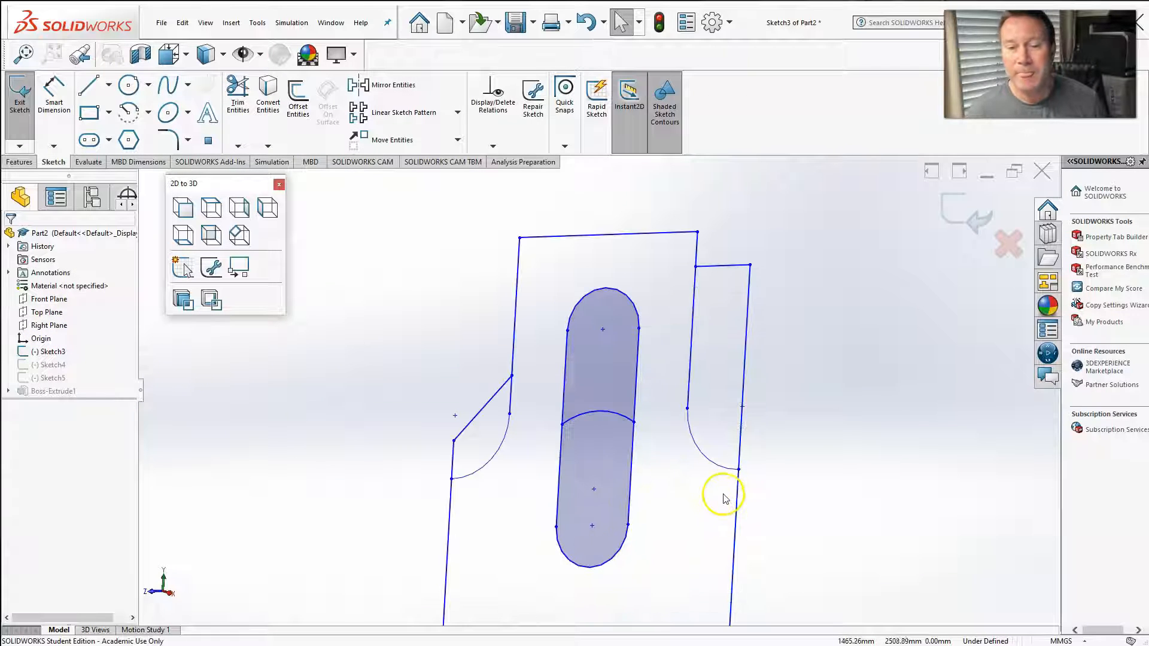
left_click(489, 409)
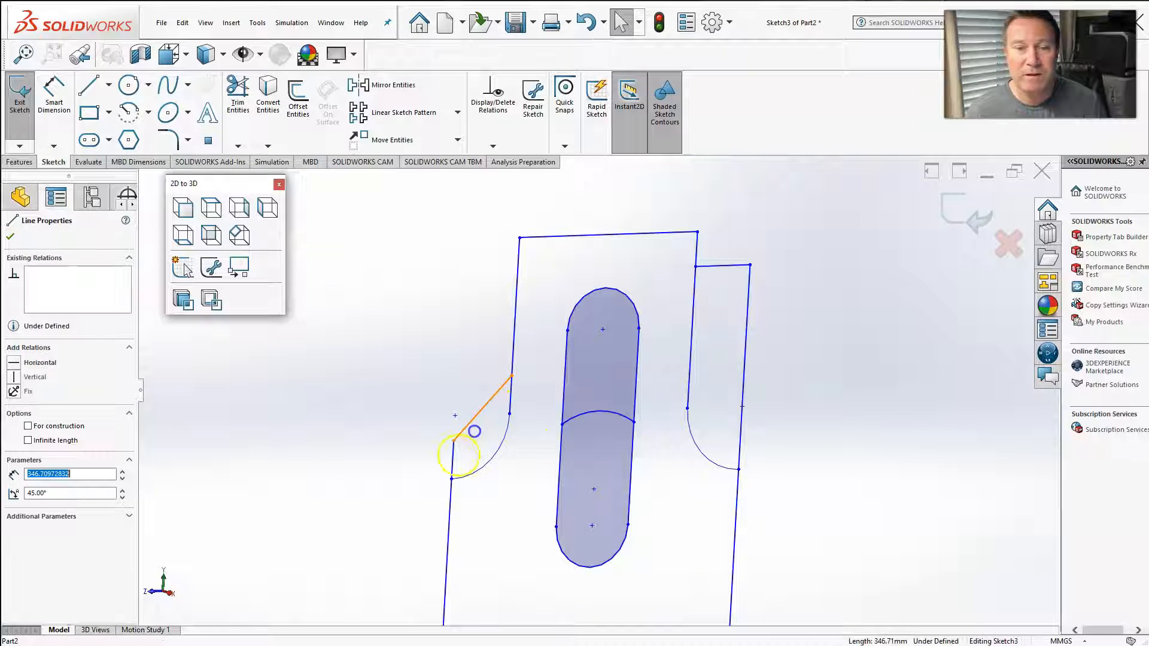
left_click(453, 460, "ctrl")
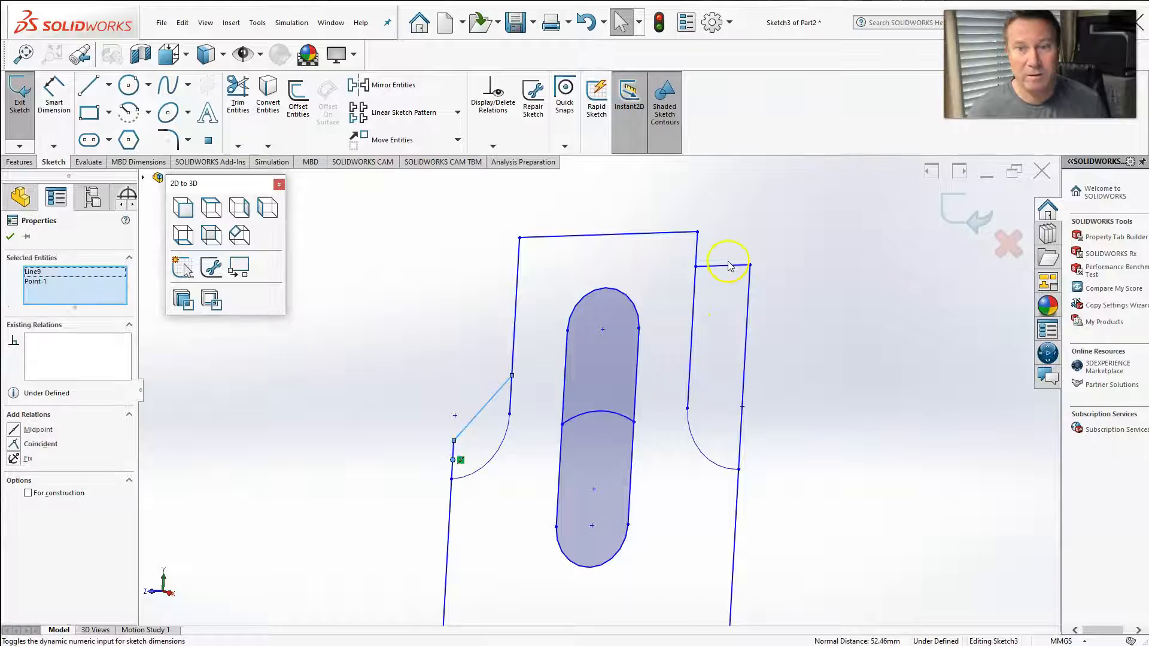
left_click(747, 335)
left_click(619, 435, "ctrl")
left_click(598, 413, "ctrl")
key("Delete")
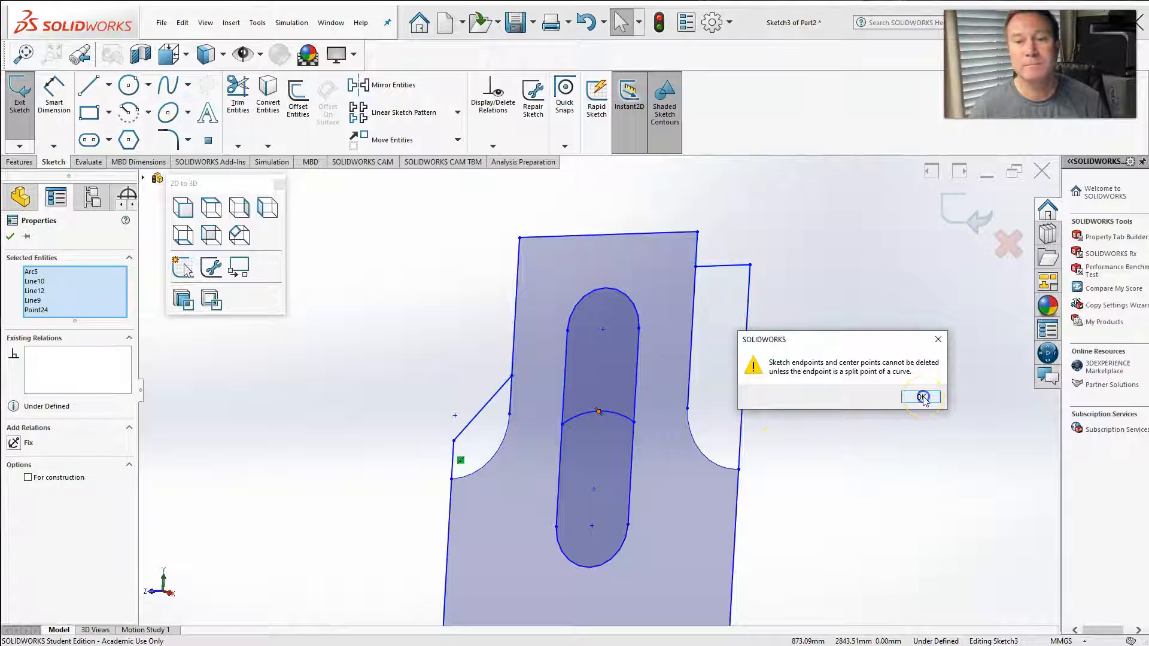
left_click(922, 398)
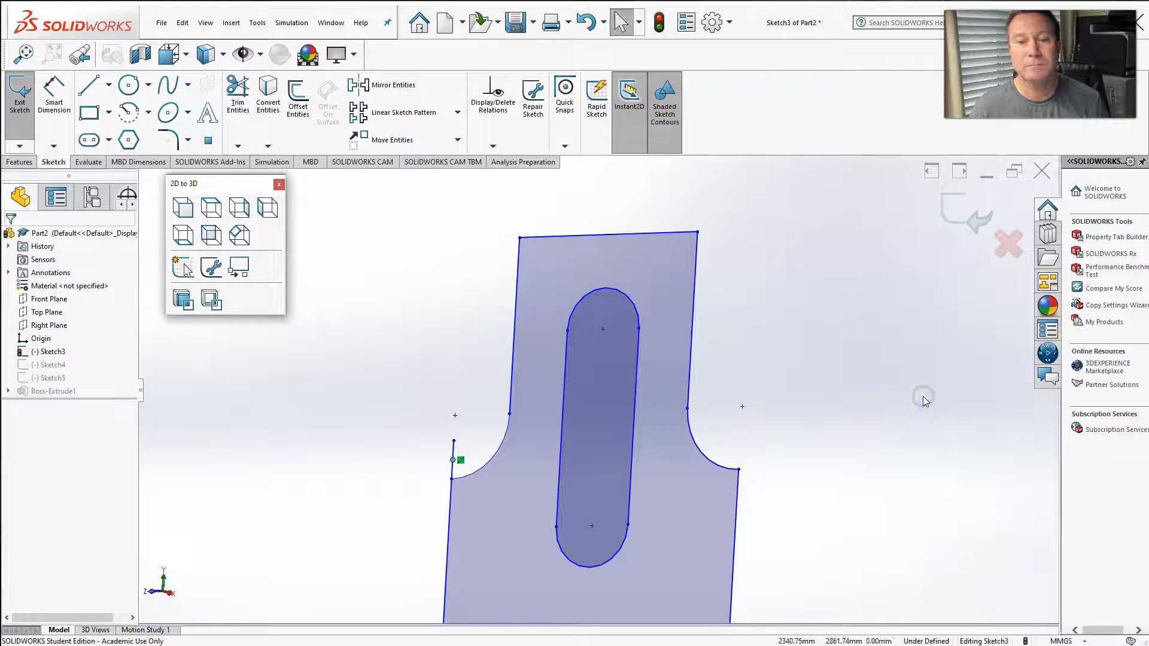
Delete the leftover short vertical line above the left concave arc and exit Sketch3
left_click(453, 466)
key("Delete")
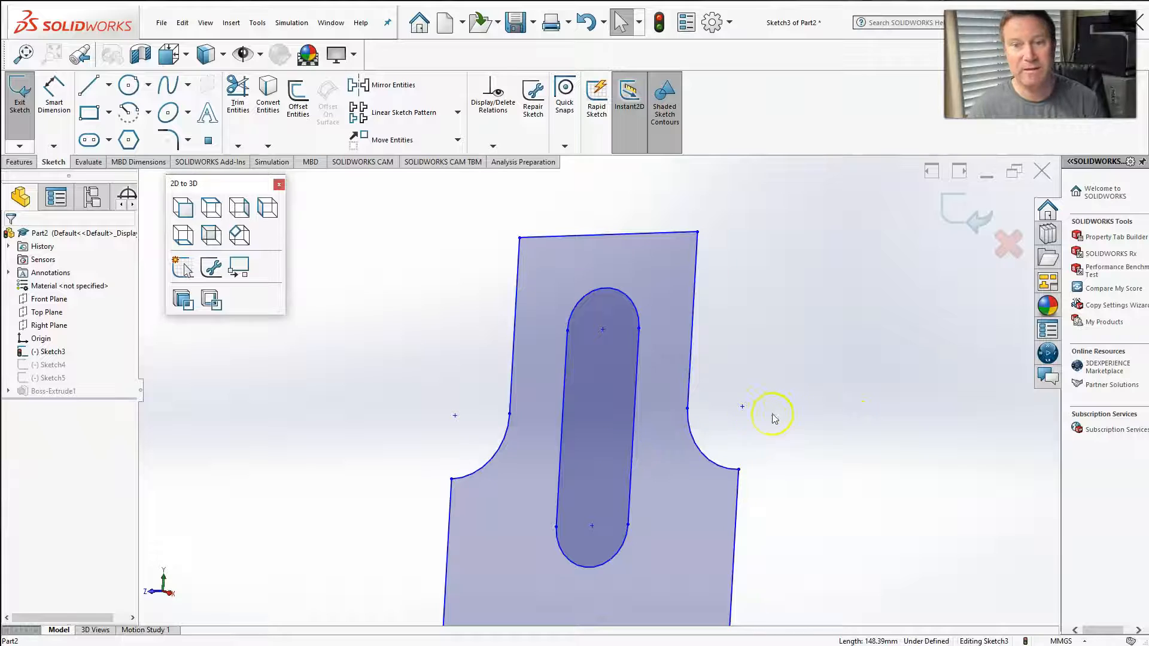
scroll(748, 458, "up", 3)
scroll(688, 425, "down", 2)
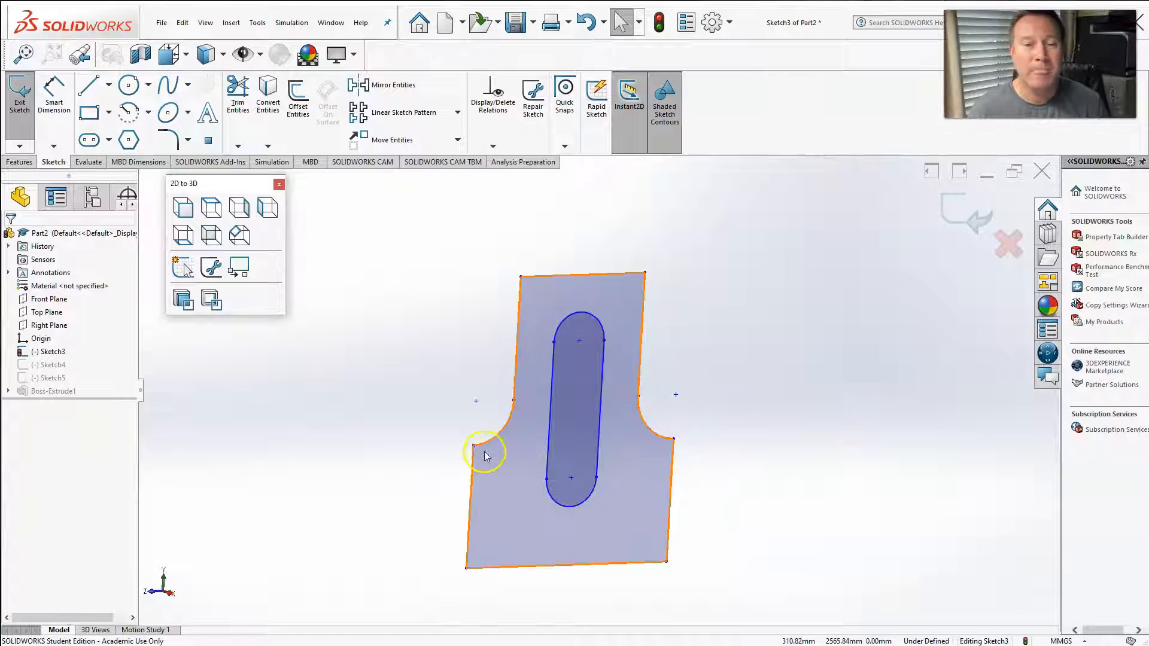
scroll(485, 458, "down", 1)
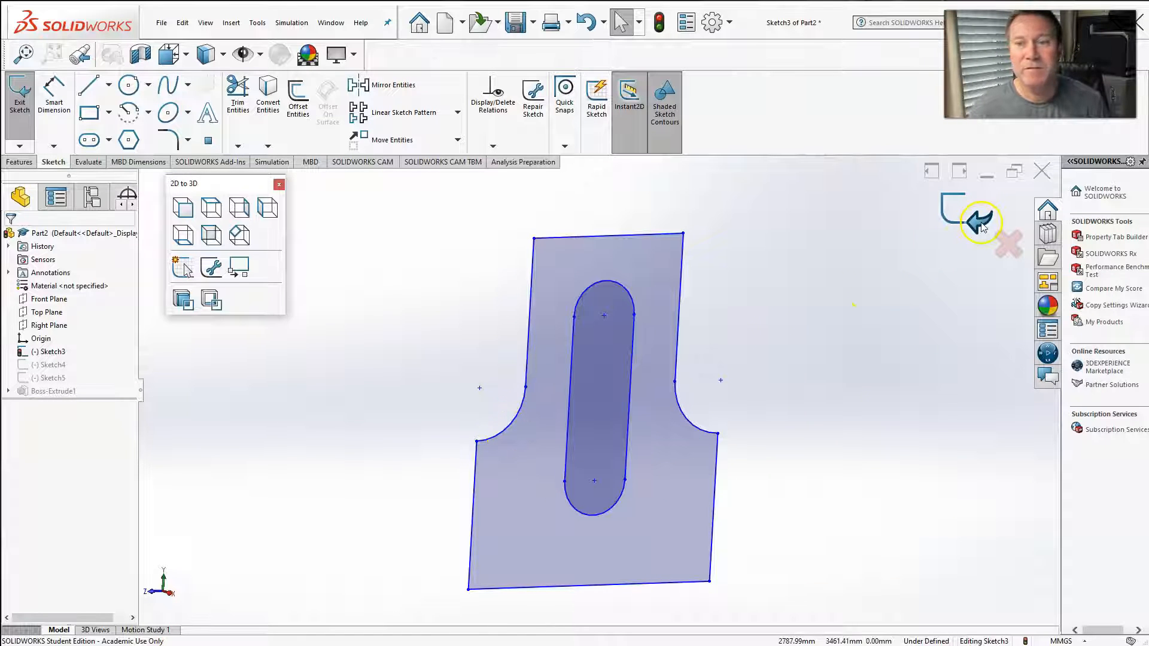
left_click(981, 224)
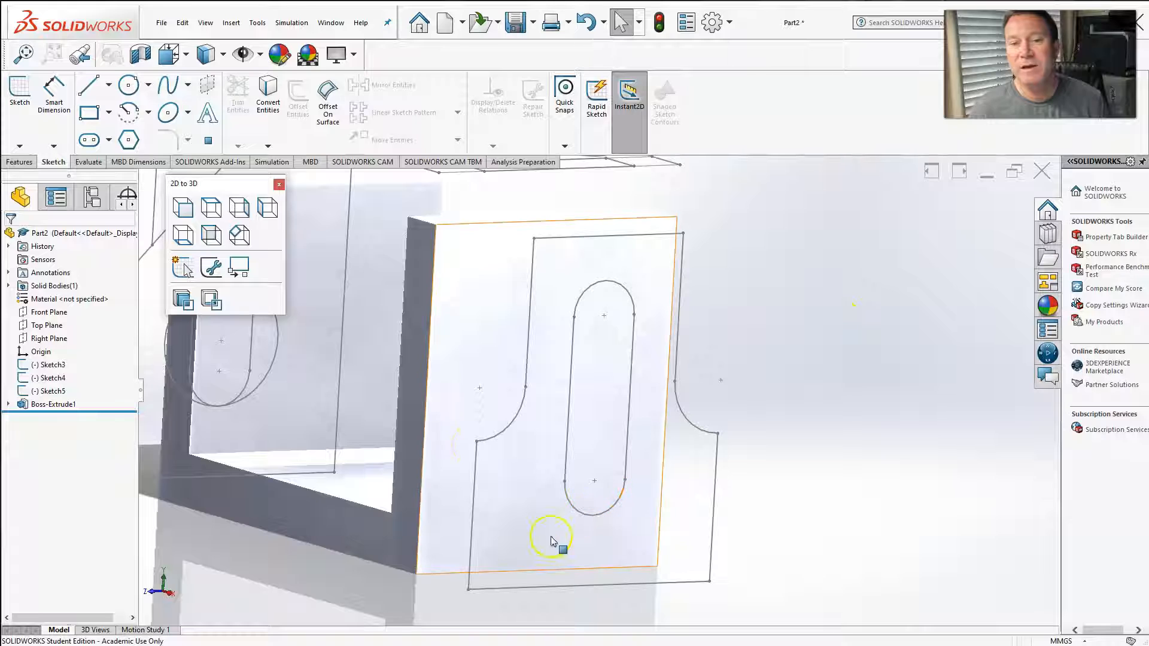
left_click(477, 448)
middle_click_drag(539, 432, 511, 435)
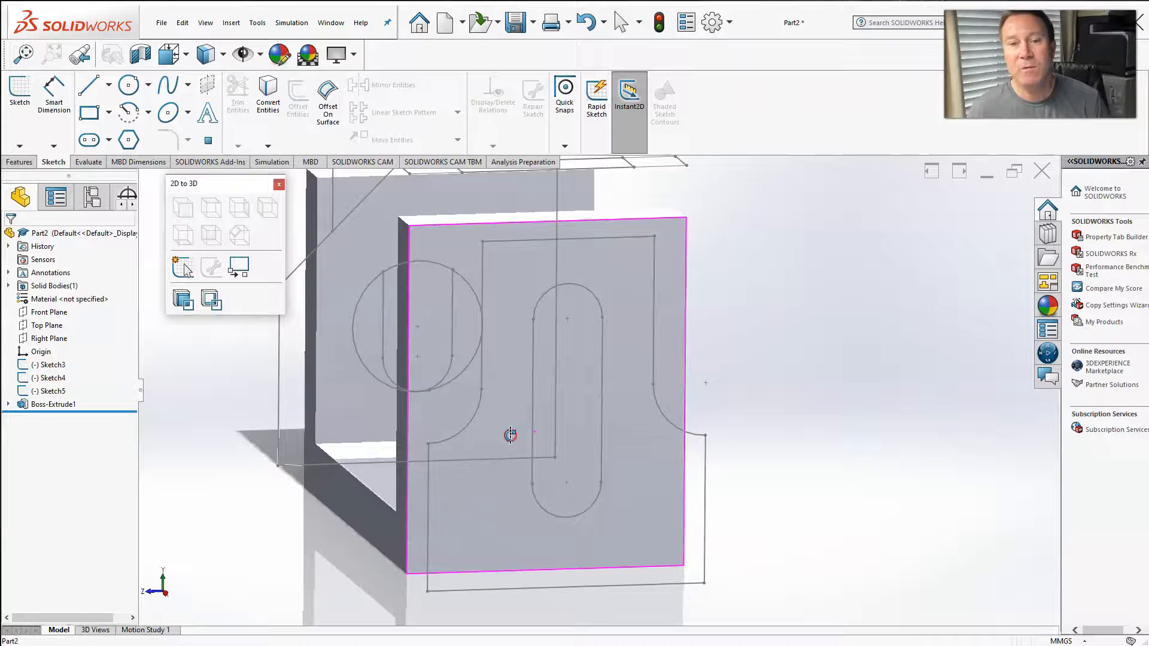
key("Escape")
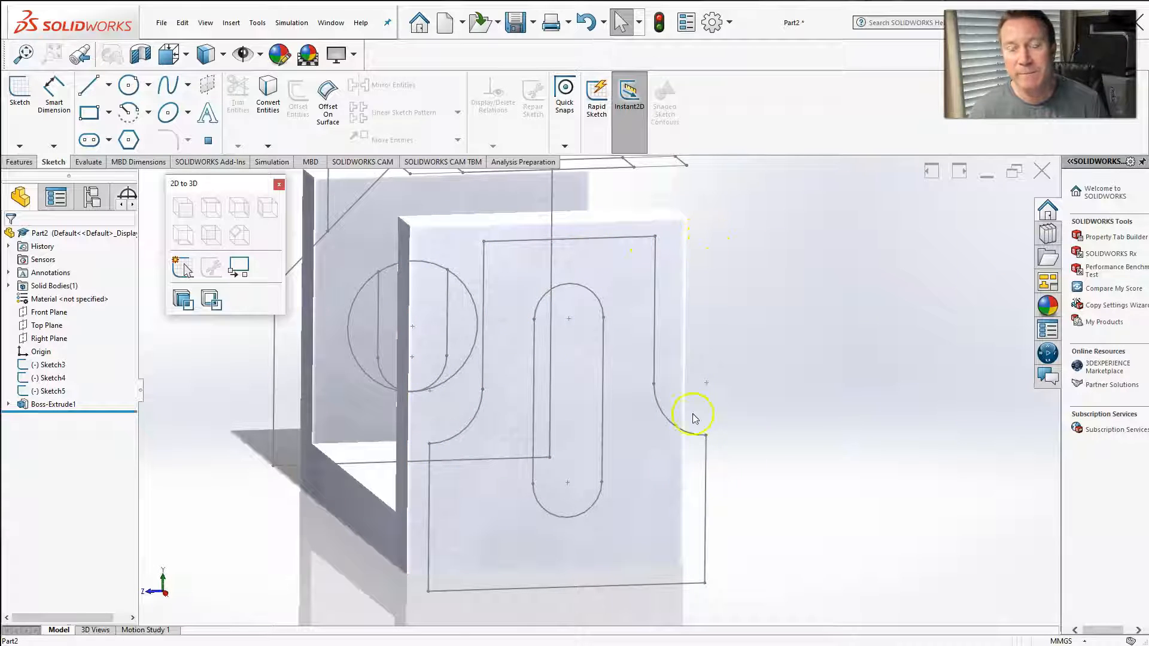
middle_click_drag(385, 403, 461, 411)
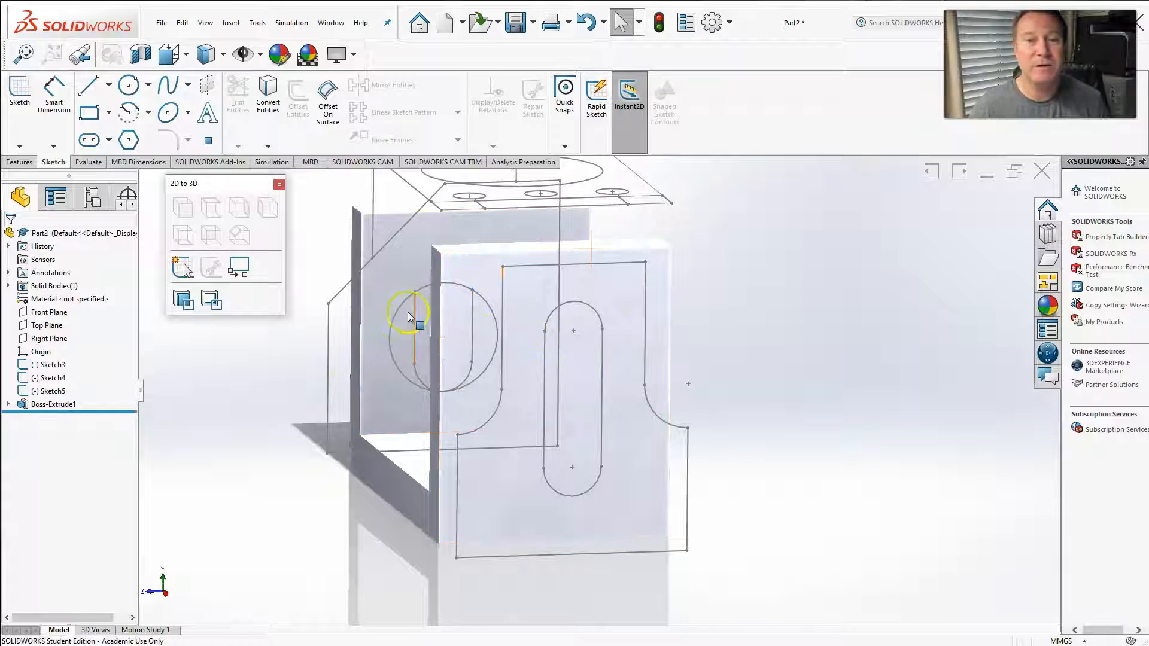
In Sketch3, close both notched upper corners with vertical and horizontal lines joining the concave arcs' outer ends to the top edge, and exit the sketch
left_click(52, 365)
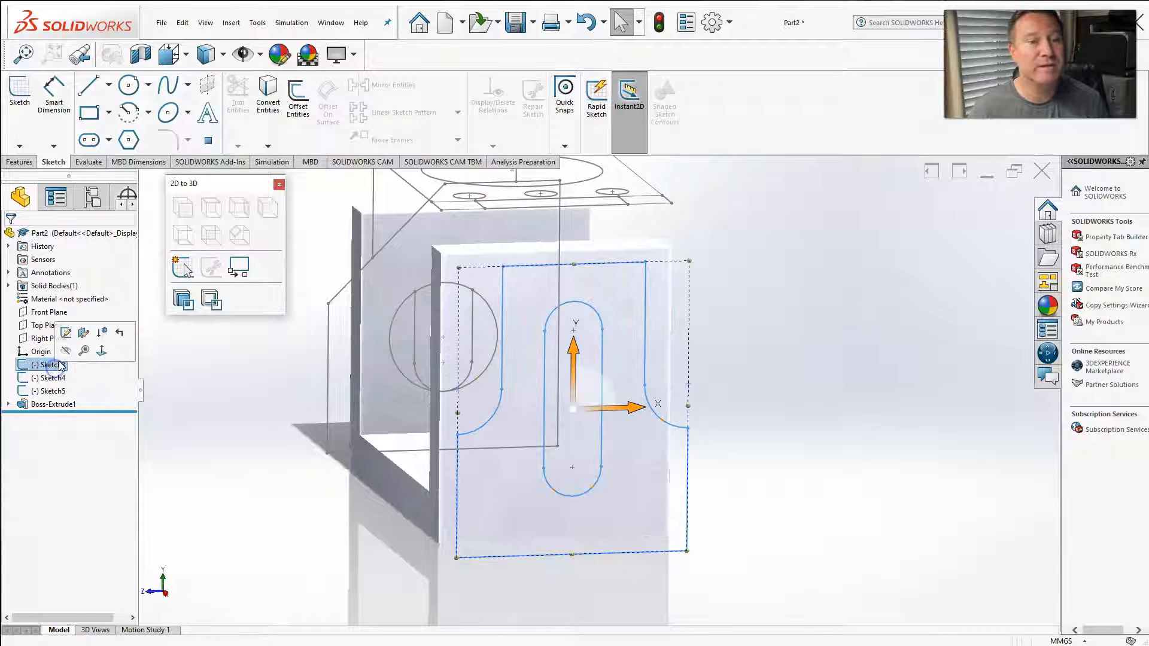
left_click(67, 334)
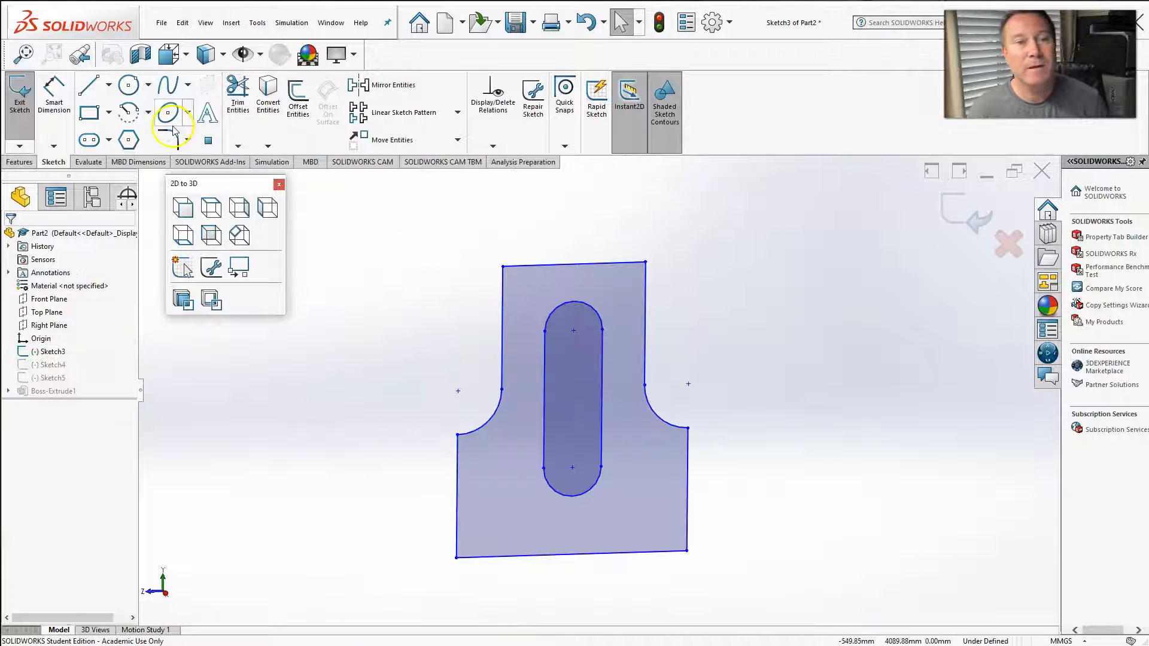
left_click(87, 87)
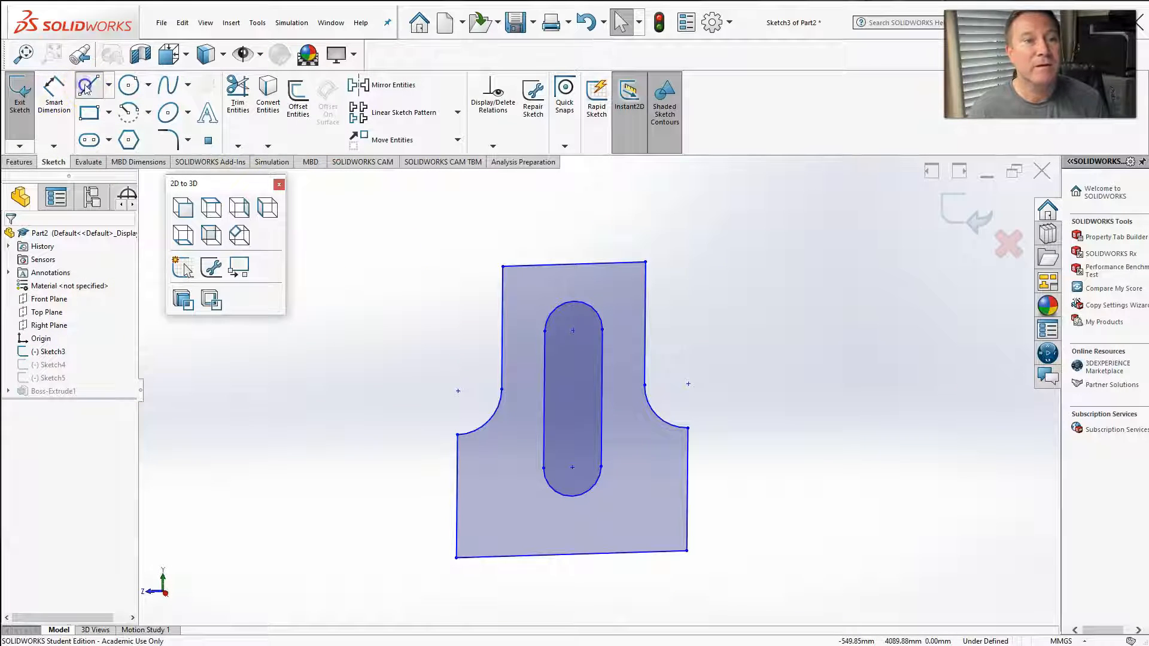
left_click(458, 434)
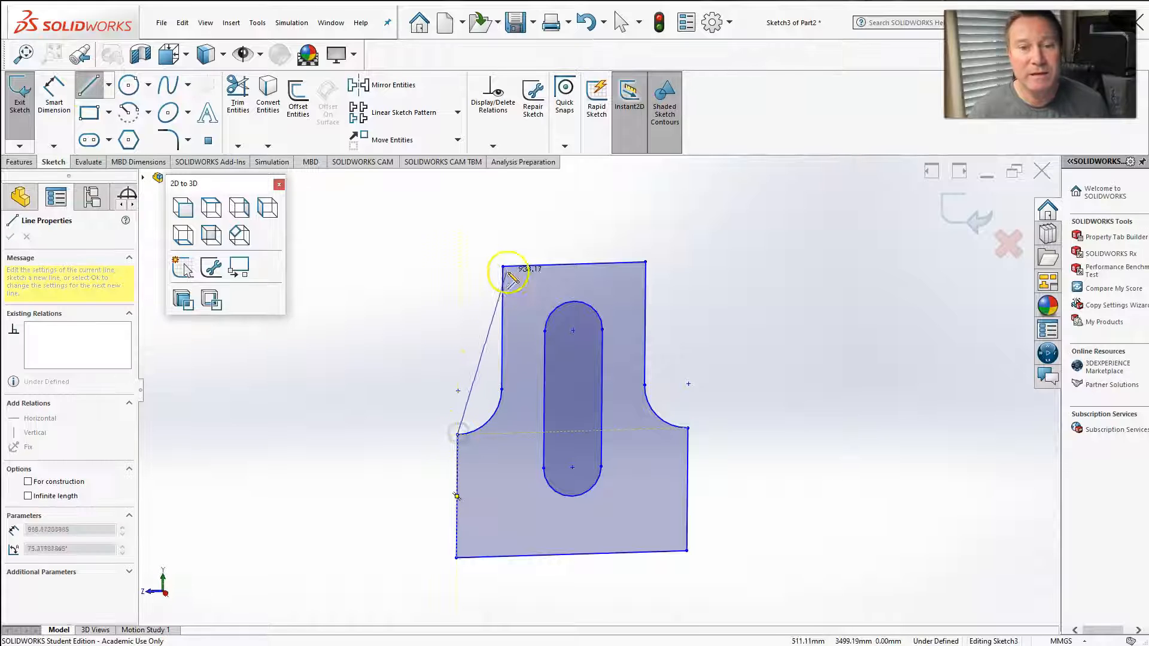
left_click(459, 268)
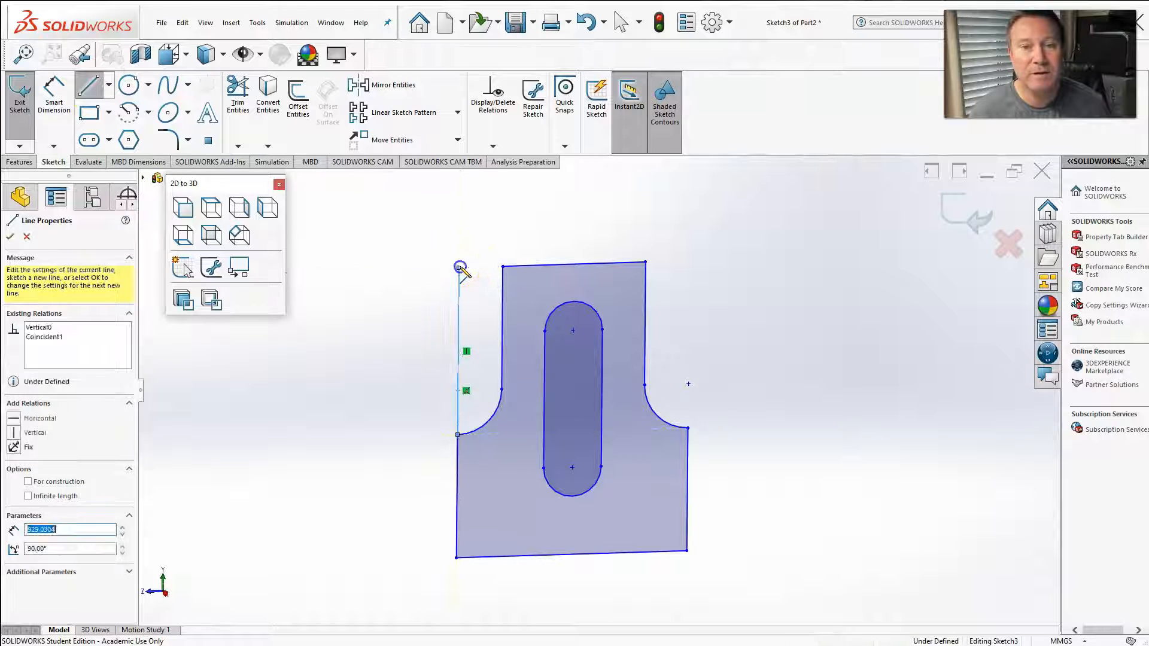
left_click(503, 266)
left_click(646, 263)
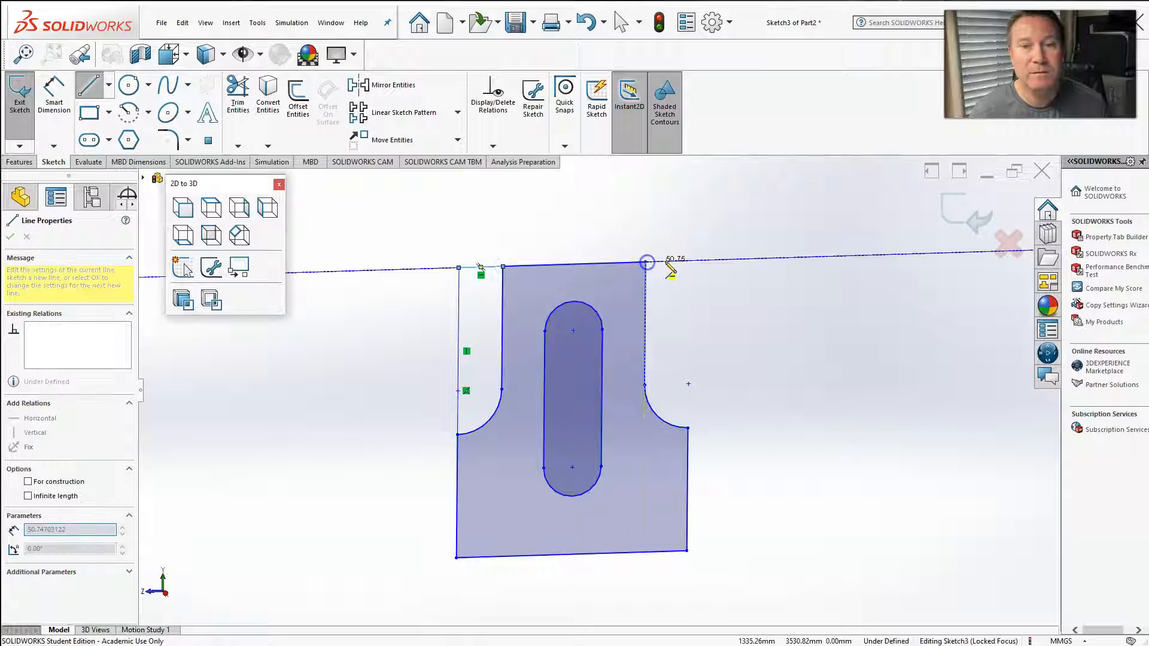
left_click(690, 261)
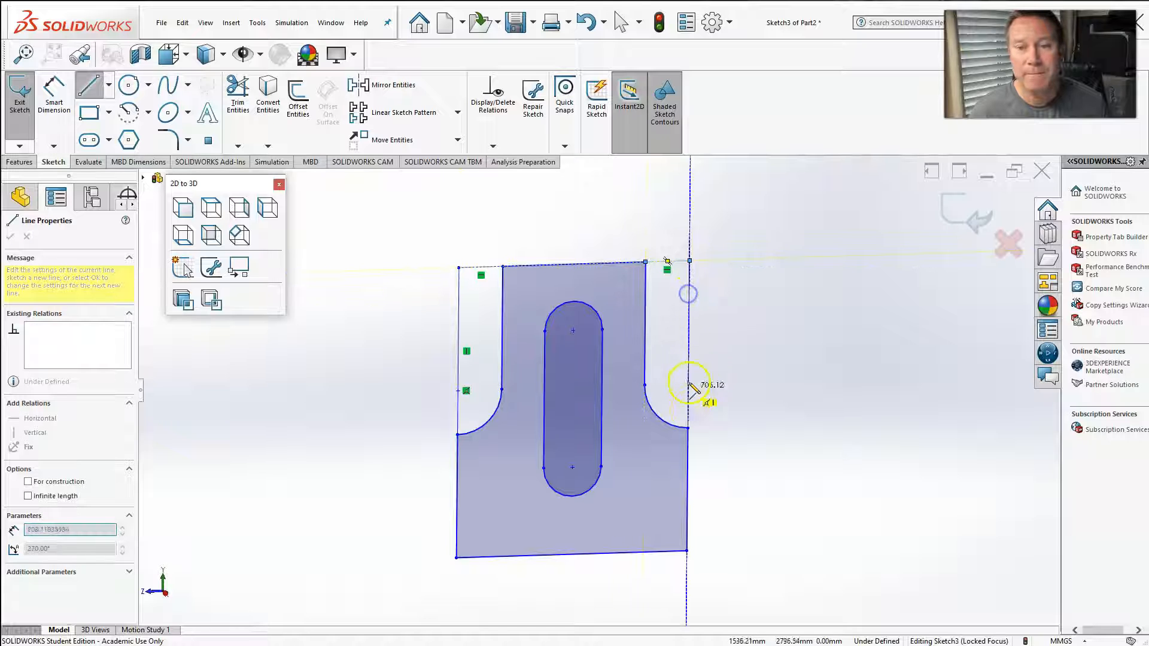
left_click(689, 428)
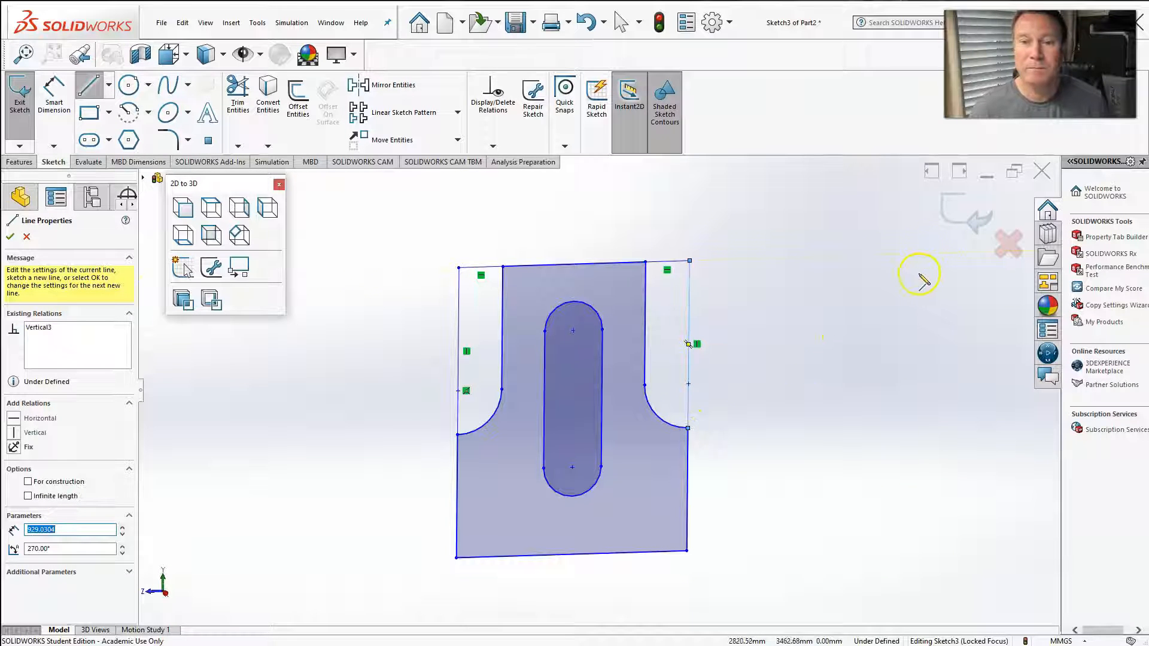
left_click(982, 223)
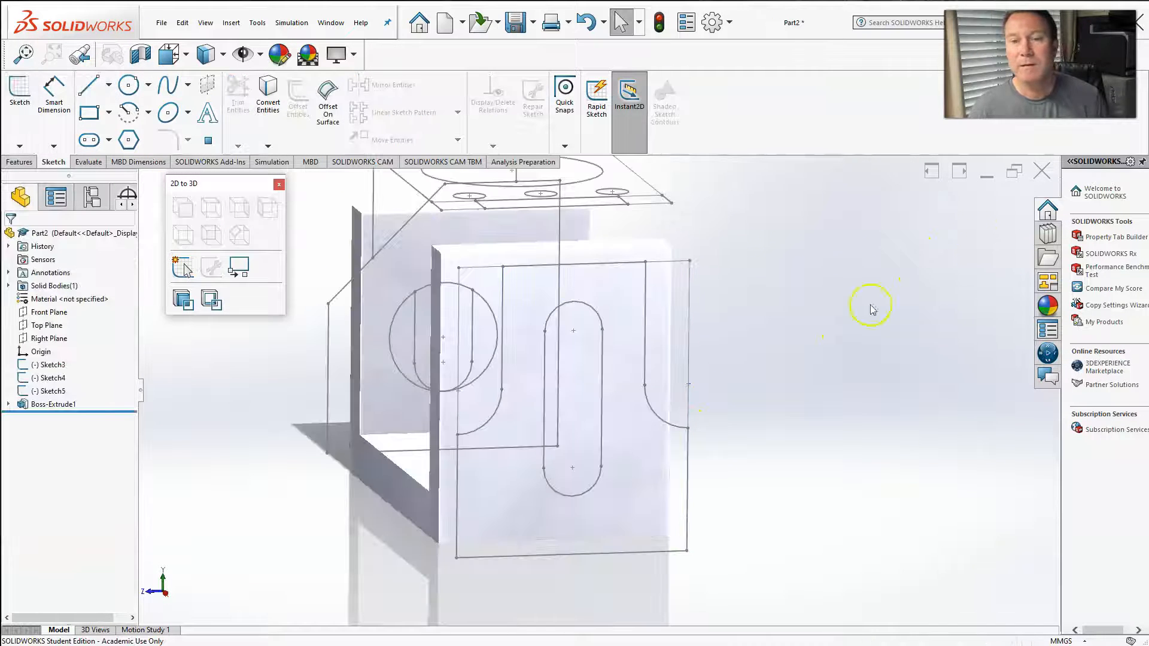
Start an extruded cut from Sketch3 and select the two upper corner regions and the slot as contours
middle_click_drag(591, 398, 580, 410)
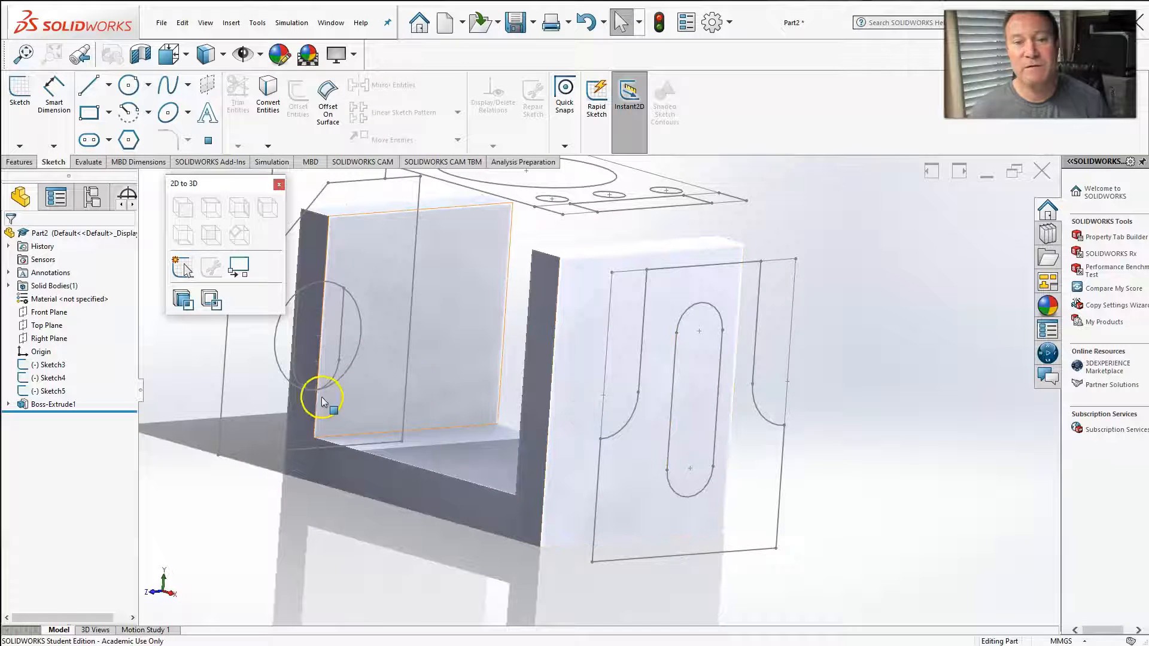
left_click(52, 365)
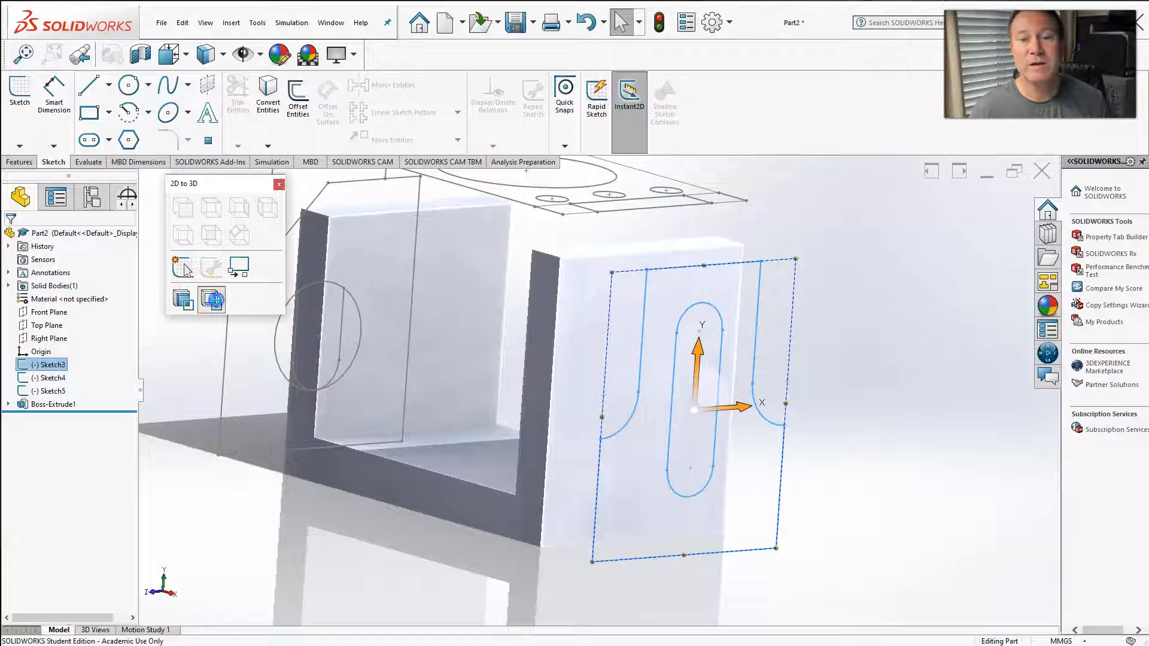
left_click(213, 299)
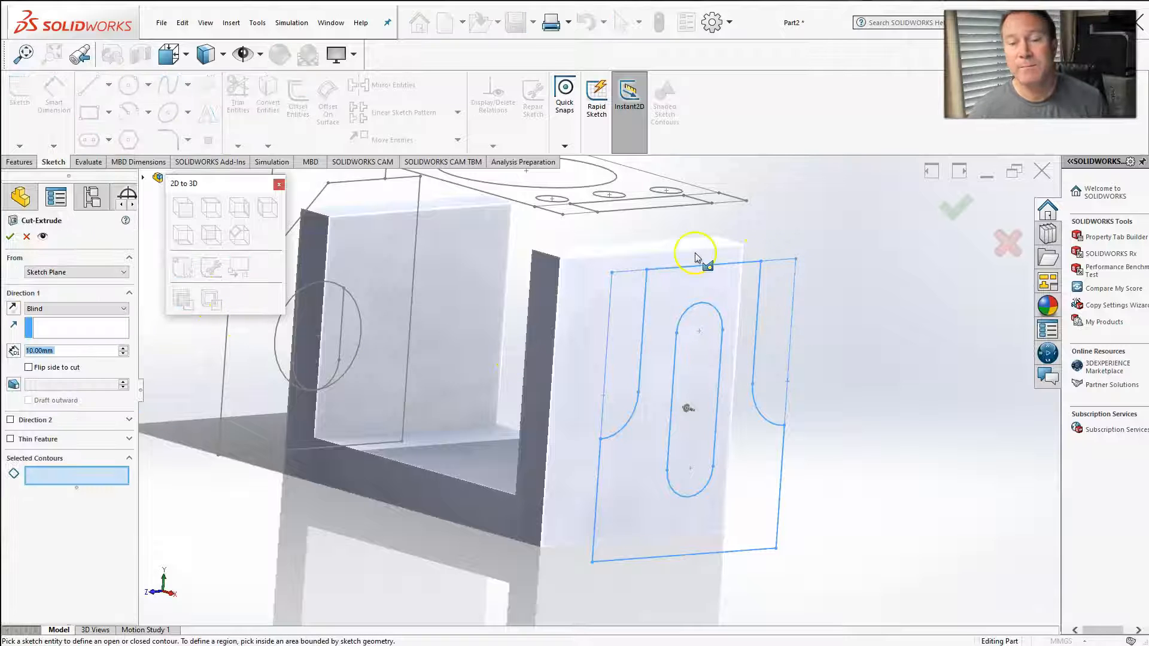
left_click(629, 336)
left_click(771, 324)
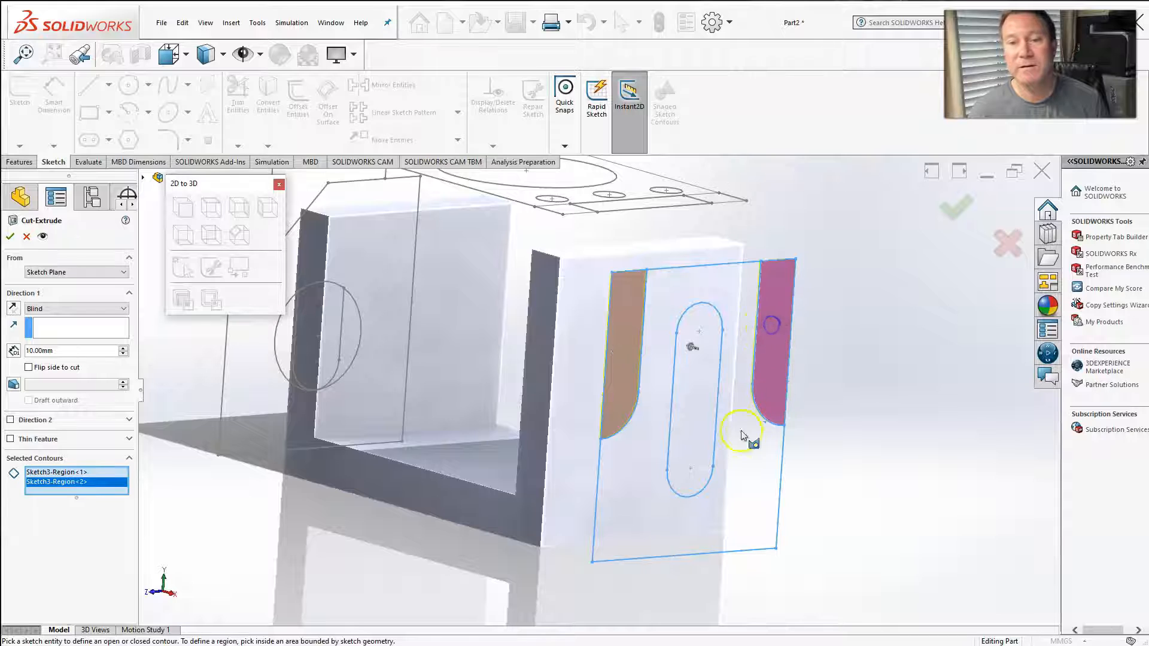
left_click(705, 396)
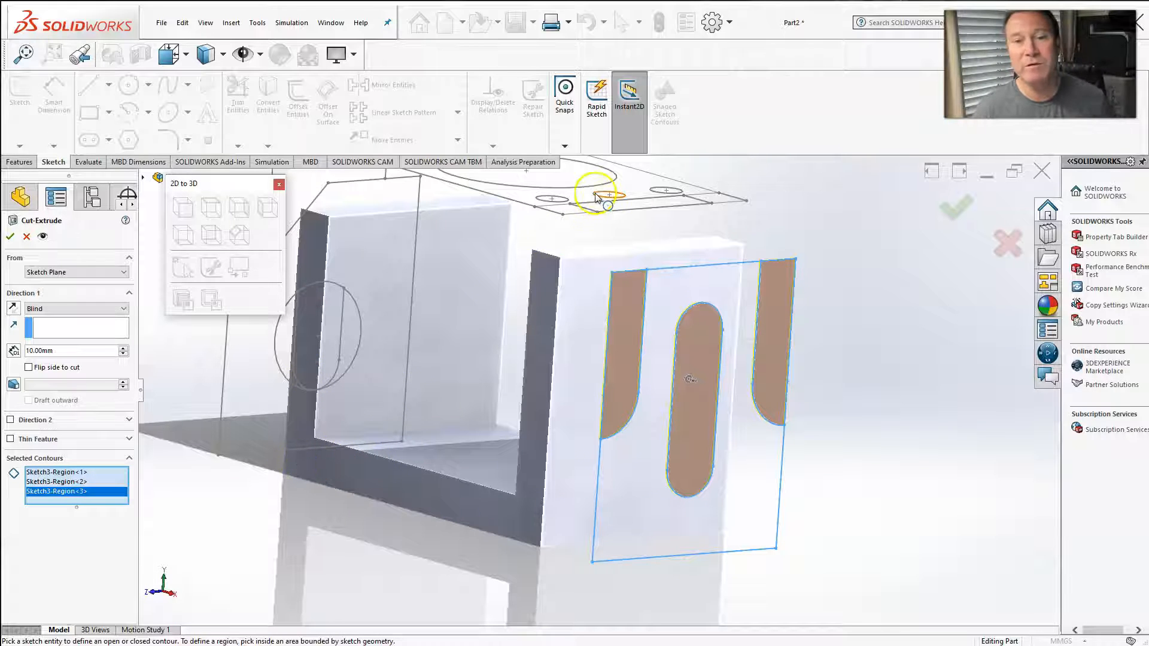
Start the cut from the outer face of the adjacent upright wall, end it Up To Next, and accept it
middle_click_drag(401, 474, 375, 395)
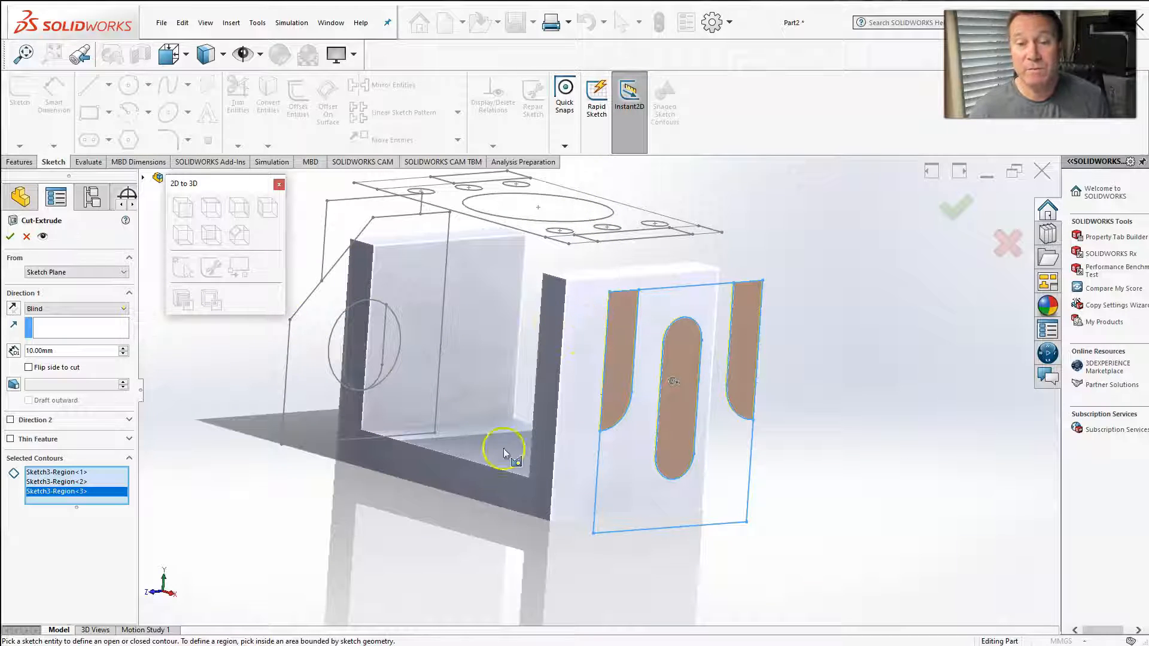
left_click(111, 272)
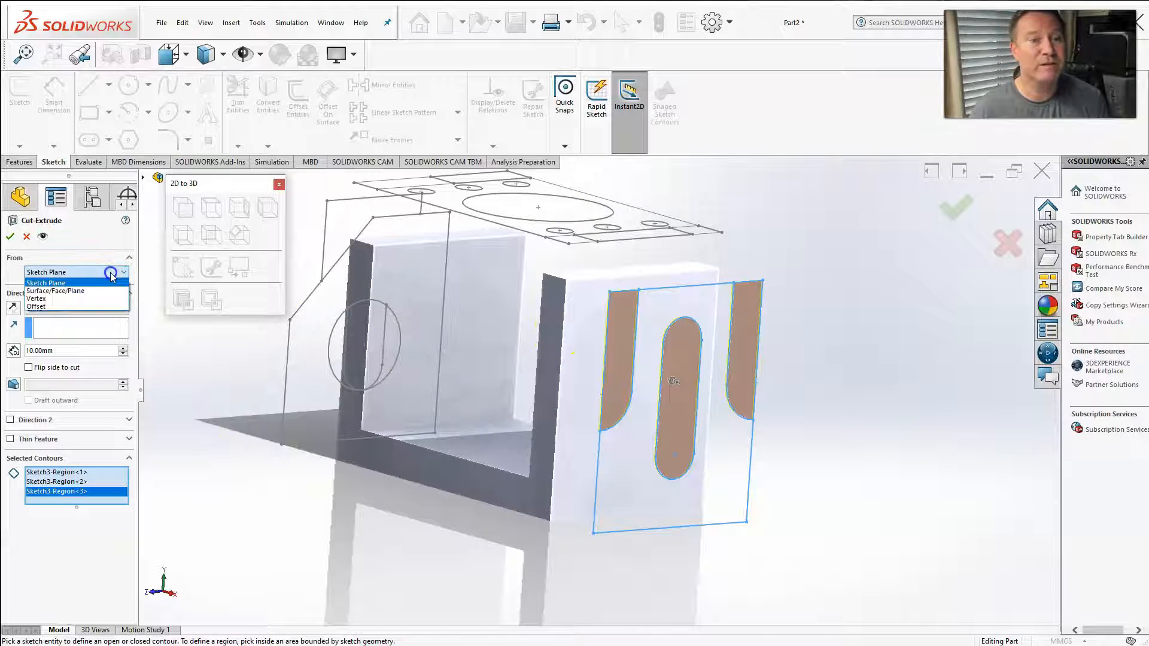
left_click(56, 291)
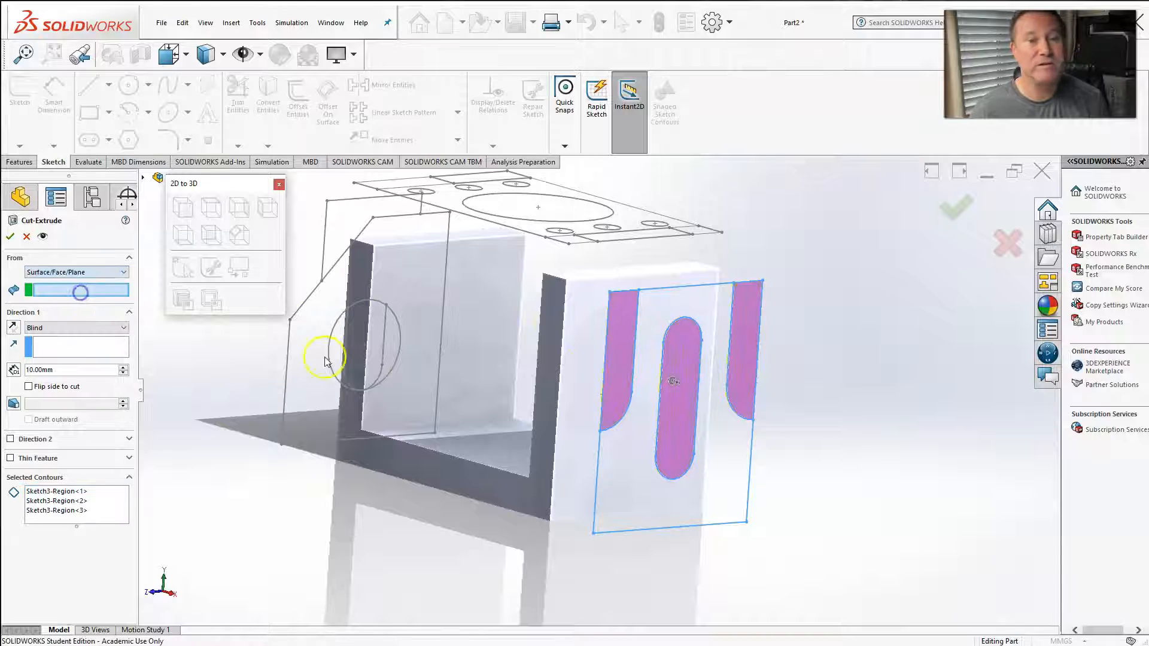
left_click(573, 340)
left_click(77, 327)
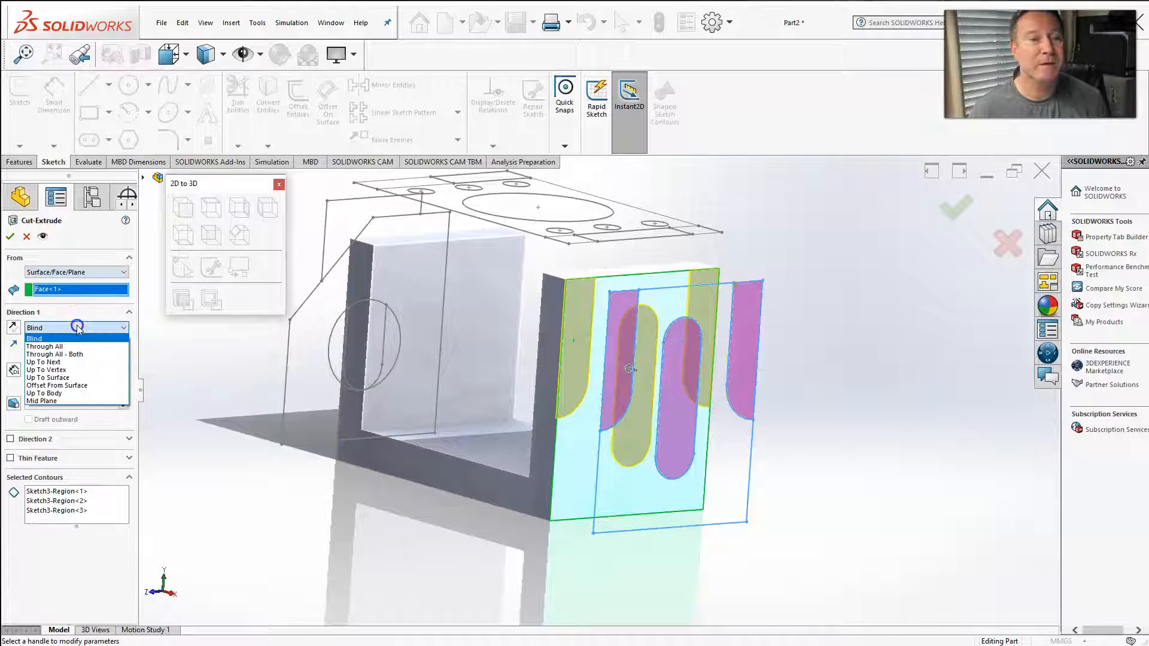
left_click(60, 362)
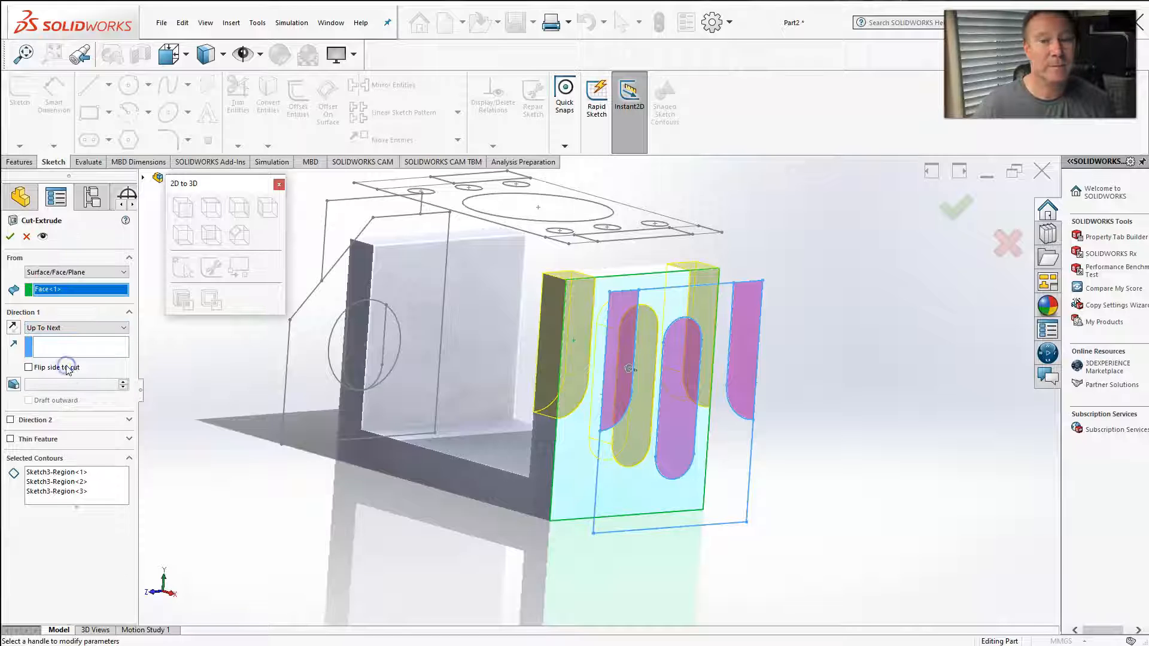
left_click(960, 209)
In Sketch4, delete the three lines projecting beyond the chamfered profile and the slot's two lines and arc inside the circle
mouse_move(752, 409)
middle_mouse_down()
mouse_move(793, 359)
mouse_move(673, 406)
mouse_move(781, 382)
mouse_move(876, 389)
mouse_move(886, 413)
mouse_move(675, 424)
mouse_move(701, 380)
mouse_move(555, 390)
mouse_move(531, 367)
mouse_move(543, 368)
mouse_move(539, 388)
mouse_move(595, 405)
mouse_move(536, 390)
middle_mouse_up()
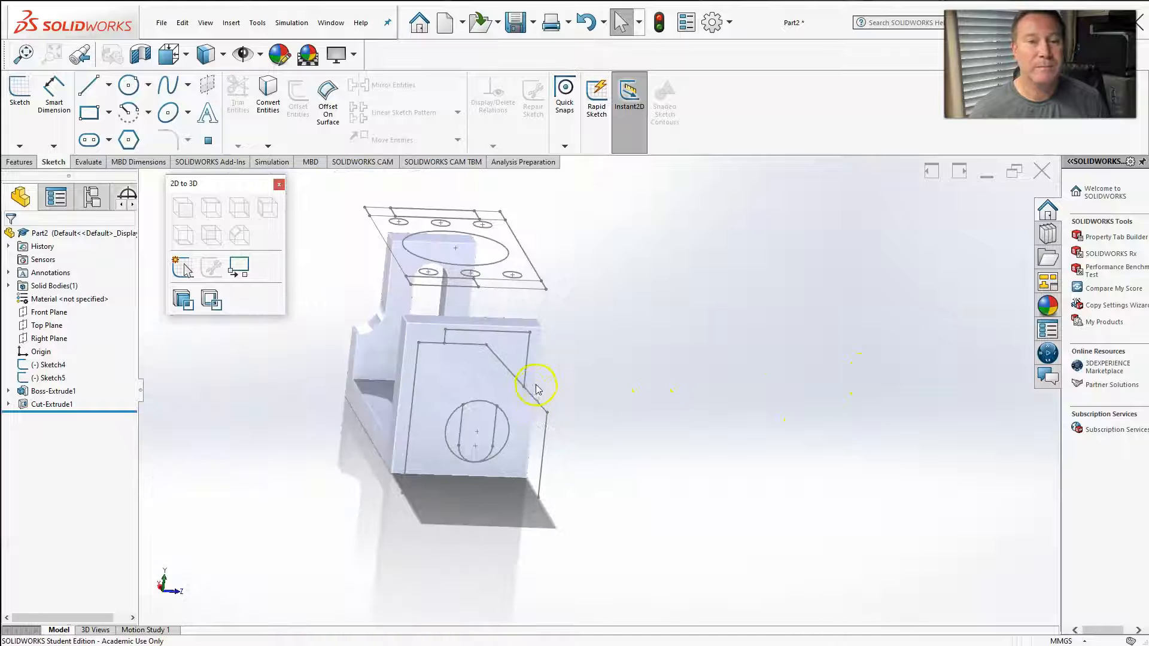
scroll(533, 388, "down", 2)
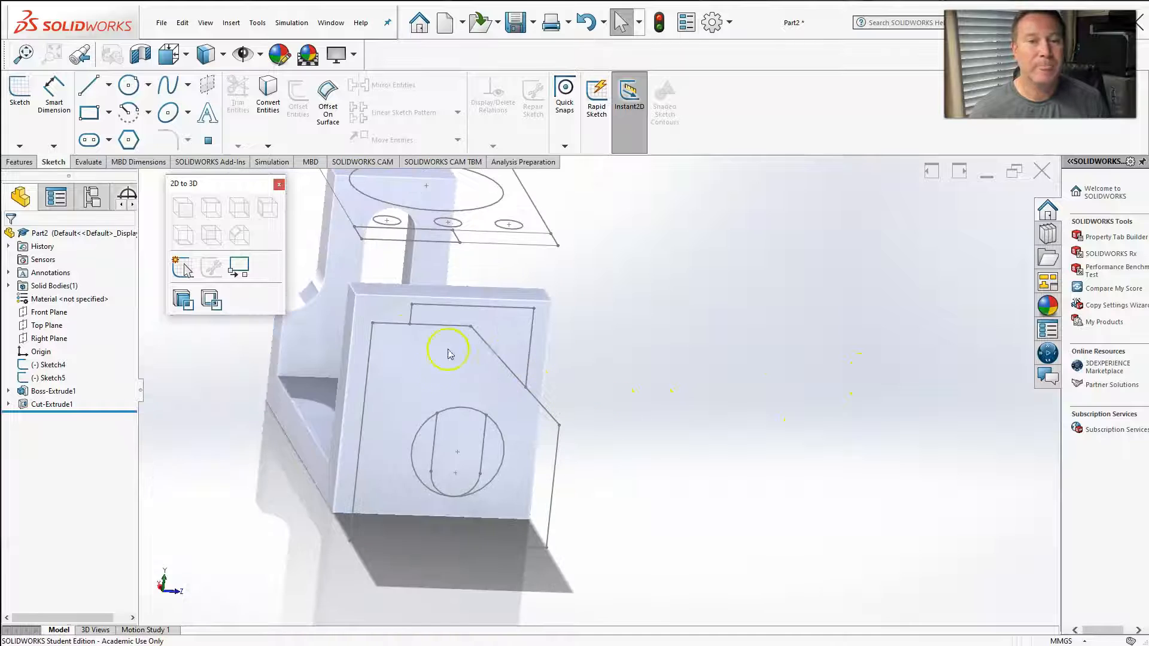
left_click(59, 365)
left_click(69, 326)
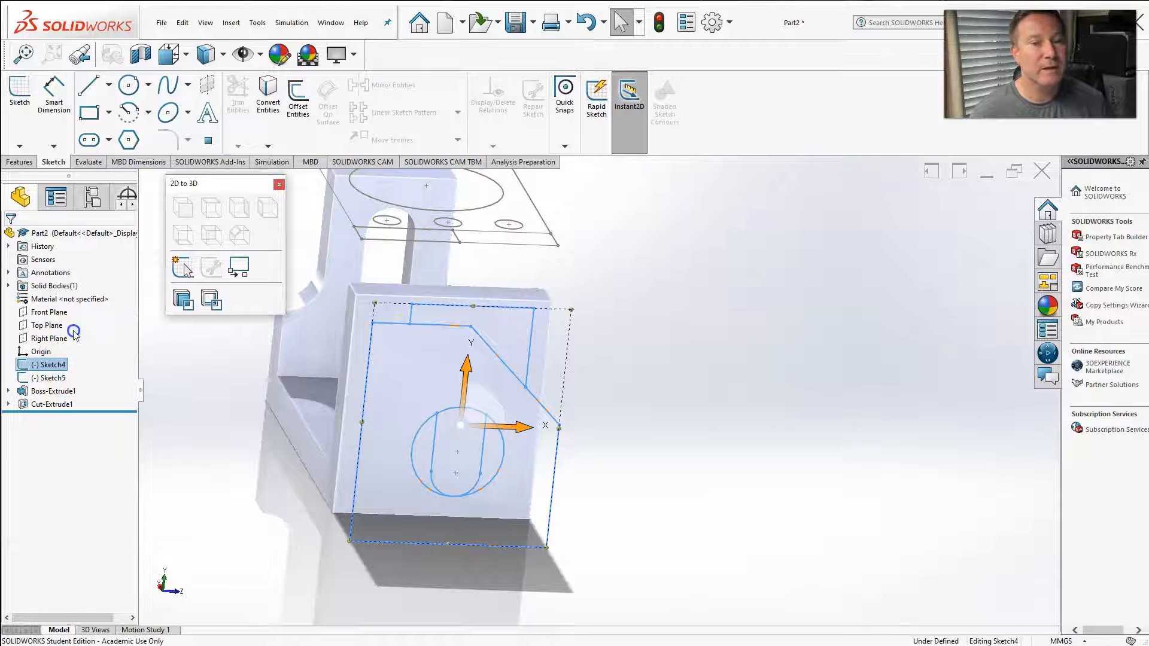
left_click(432, 307)
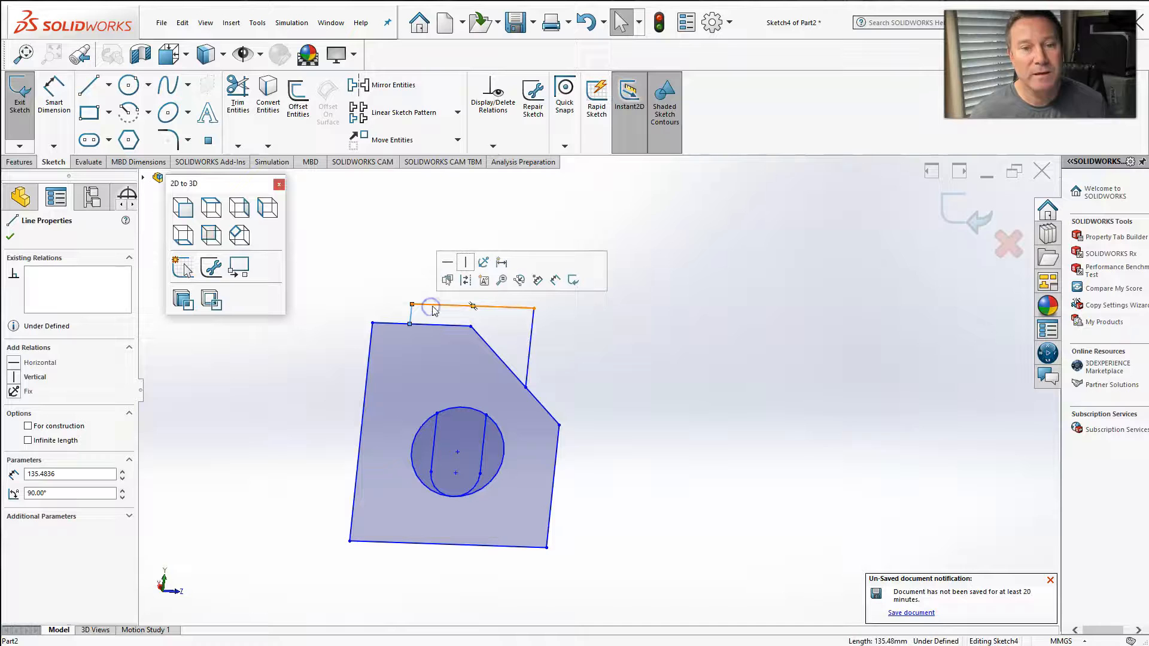
left_click(530, 337, "ctrl")
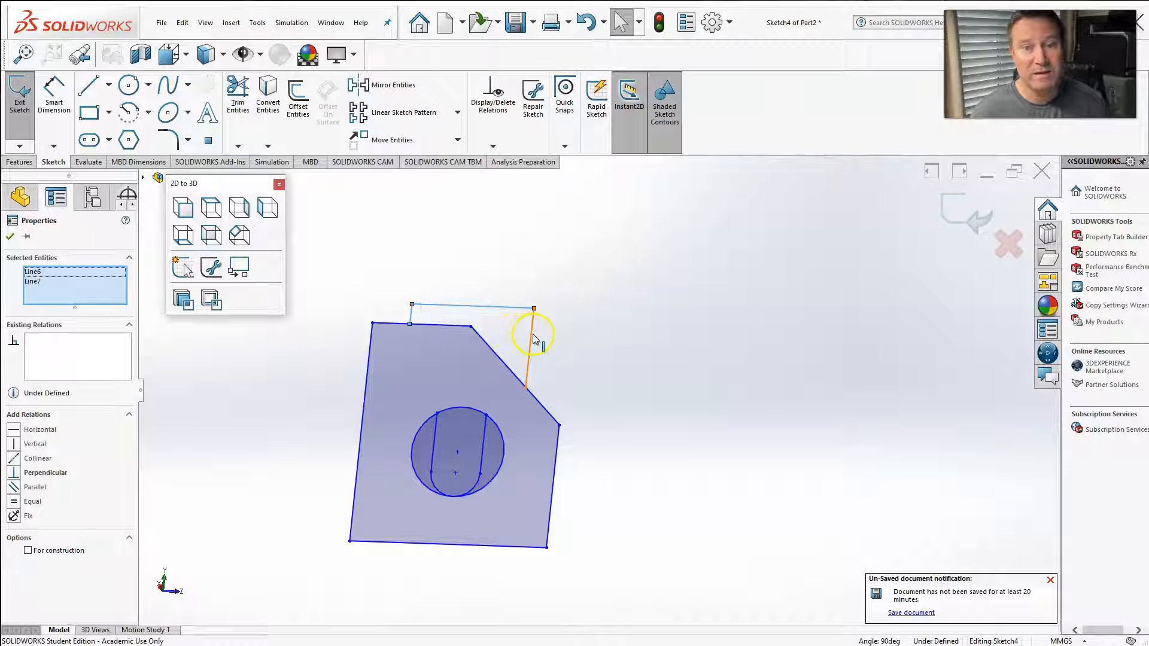
left_click(435, 450)
left_click(494, 462, "ctrl")
left_click(473, 490, "ctrl")
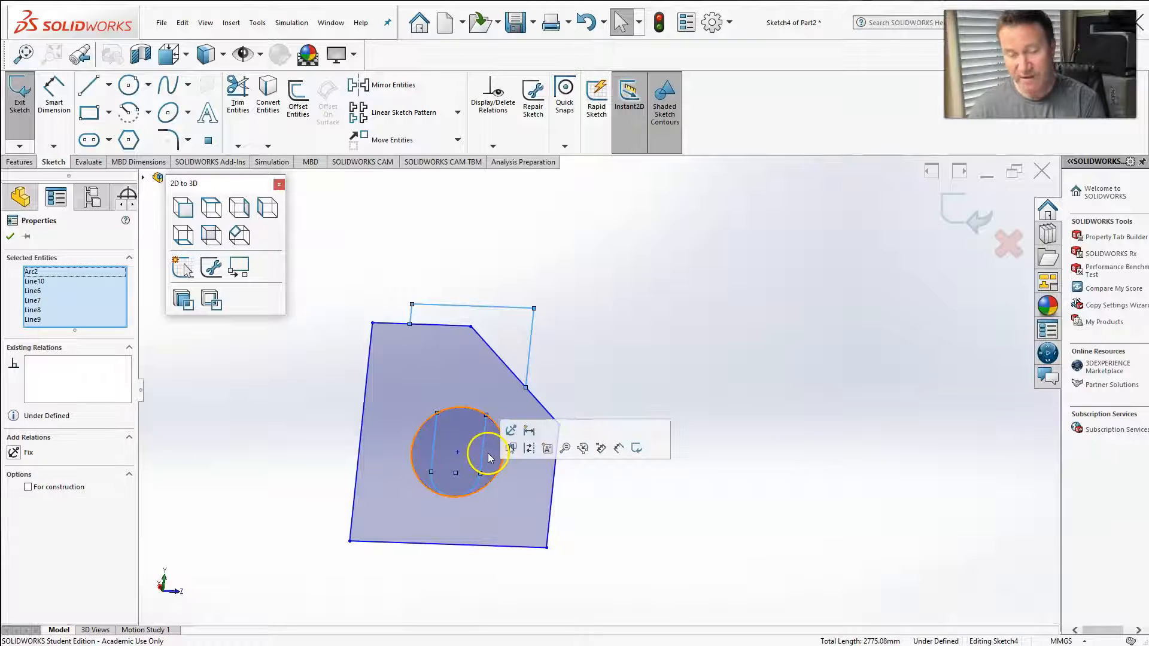
key("Delete")
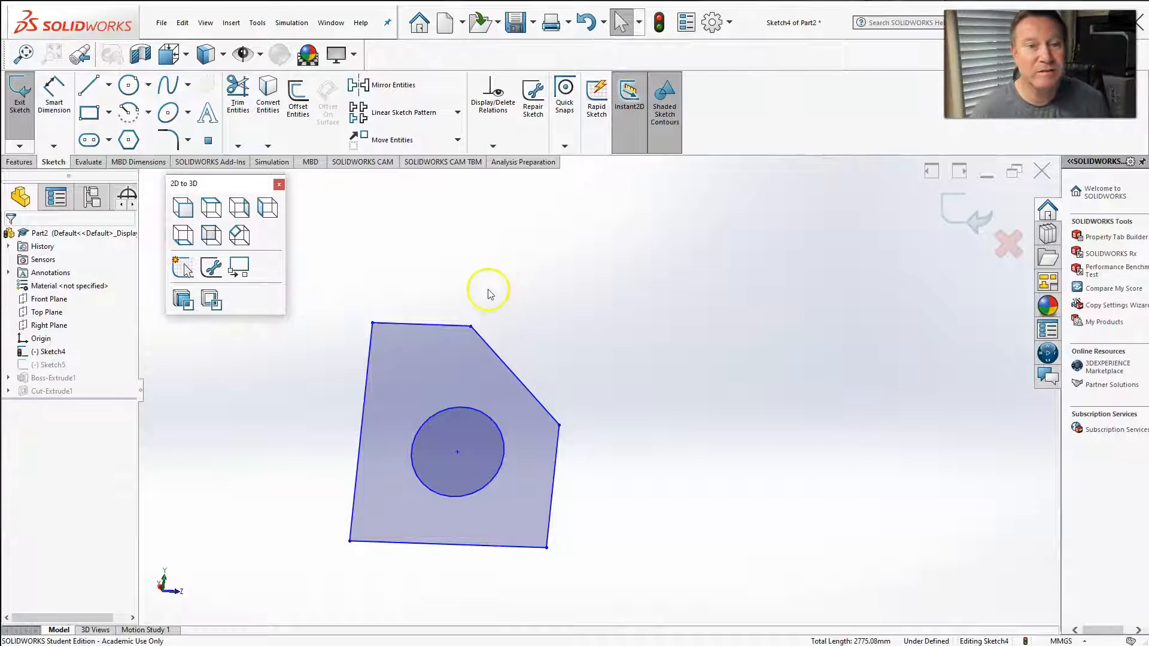
Close Sketch4's chamfered corner with a horizontal and a vertical line joining the angled line's endpoints, and exit the sketch
scroll(494, 295, "down", 1)
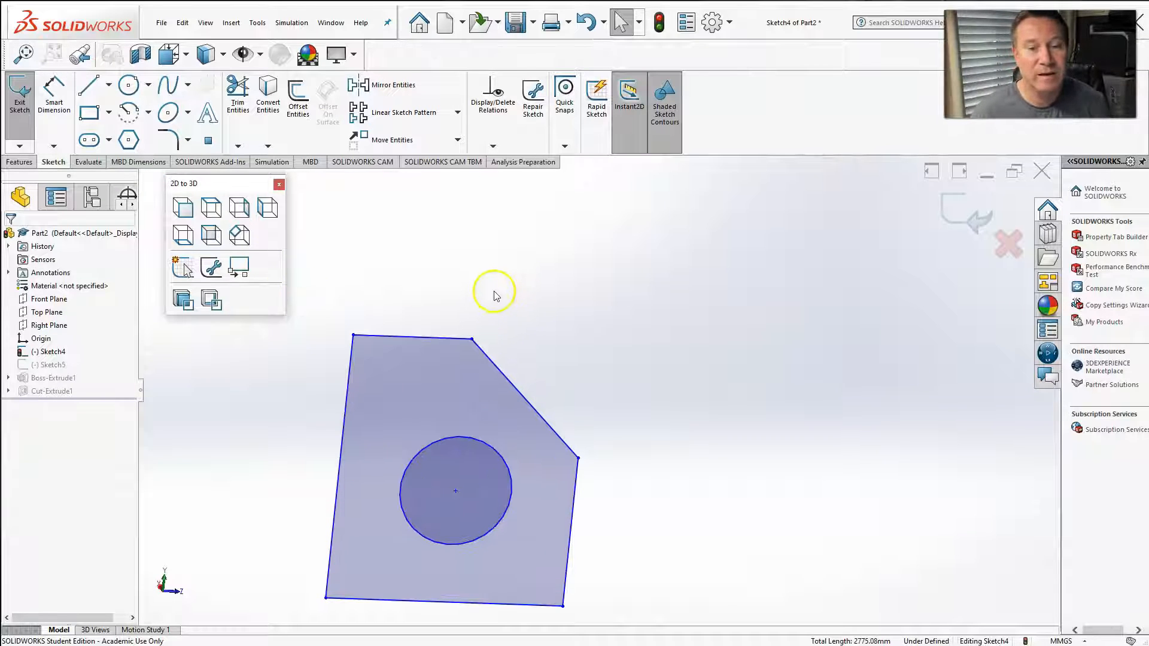
left_click(89, 84)
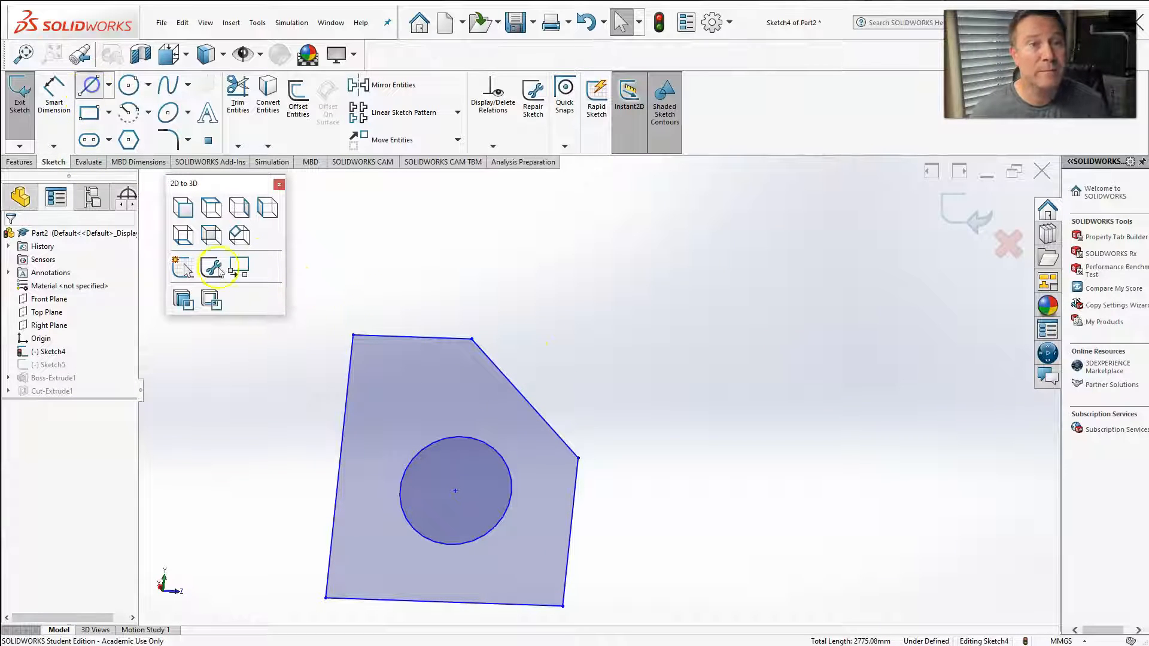
left_click(472, 340)
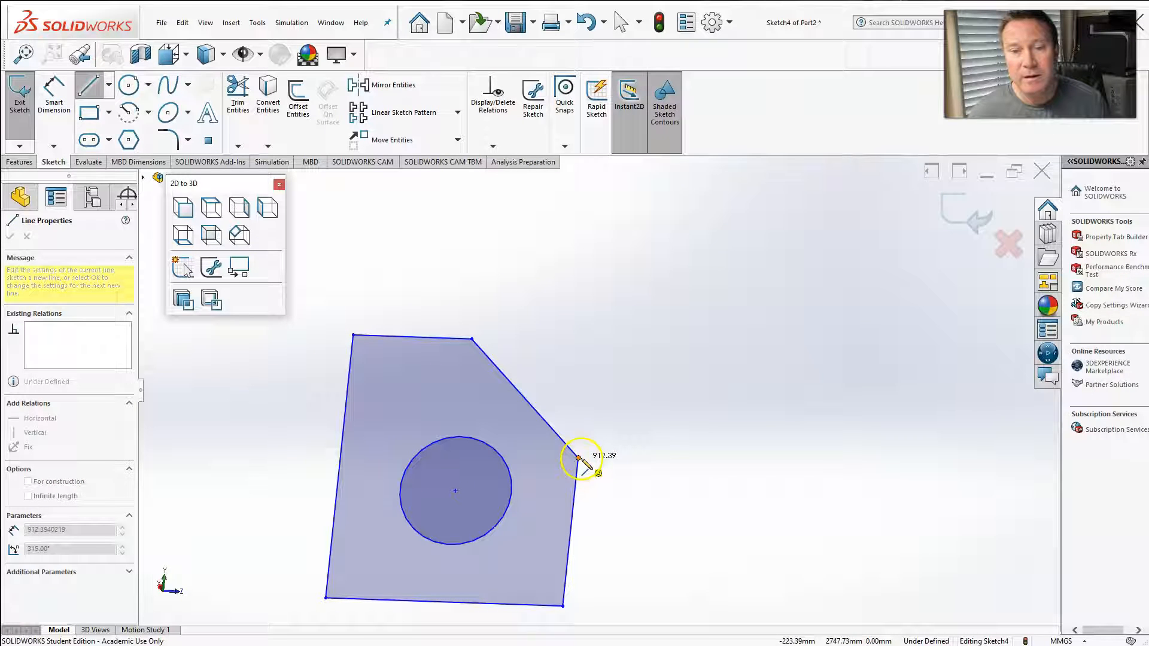
left_click(590, 344)
left_click(579, 459)
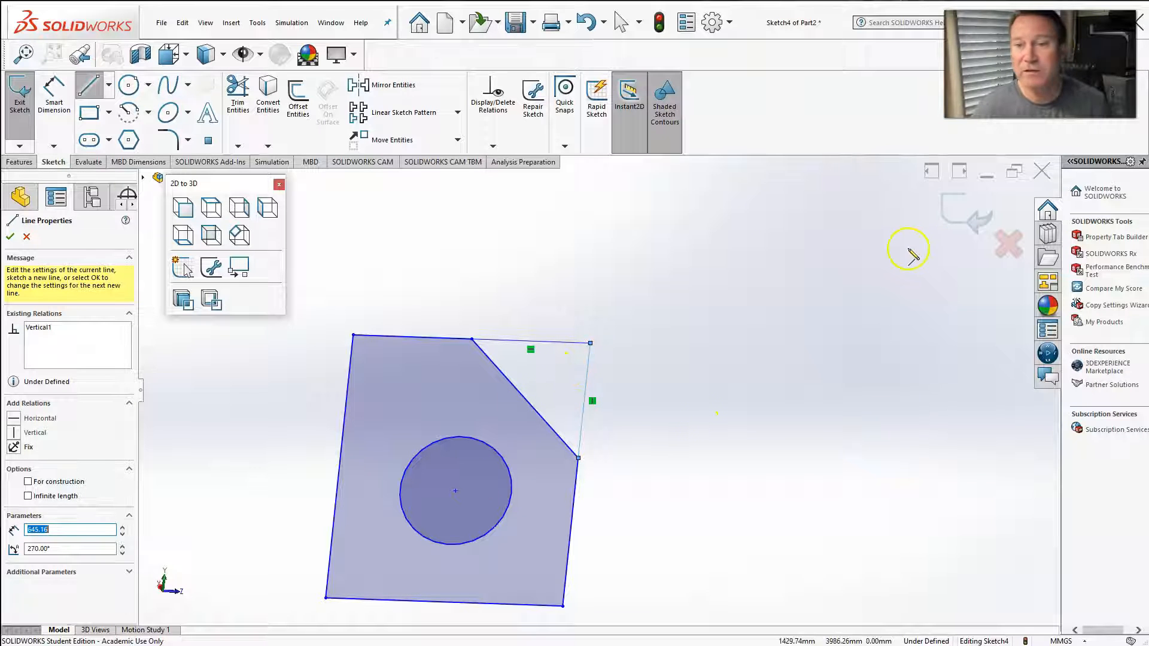
left_click(980, 219)
Start an extruded cut from Sketch4 and select the circle and the triangular corner region as contours
mouse_move(748, 338)
middle_mouse_down()
mouse_move(700, 359)
mouse_move(659, 348)
middle_mouse_up()
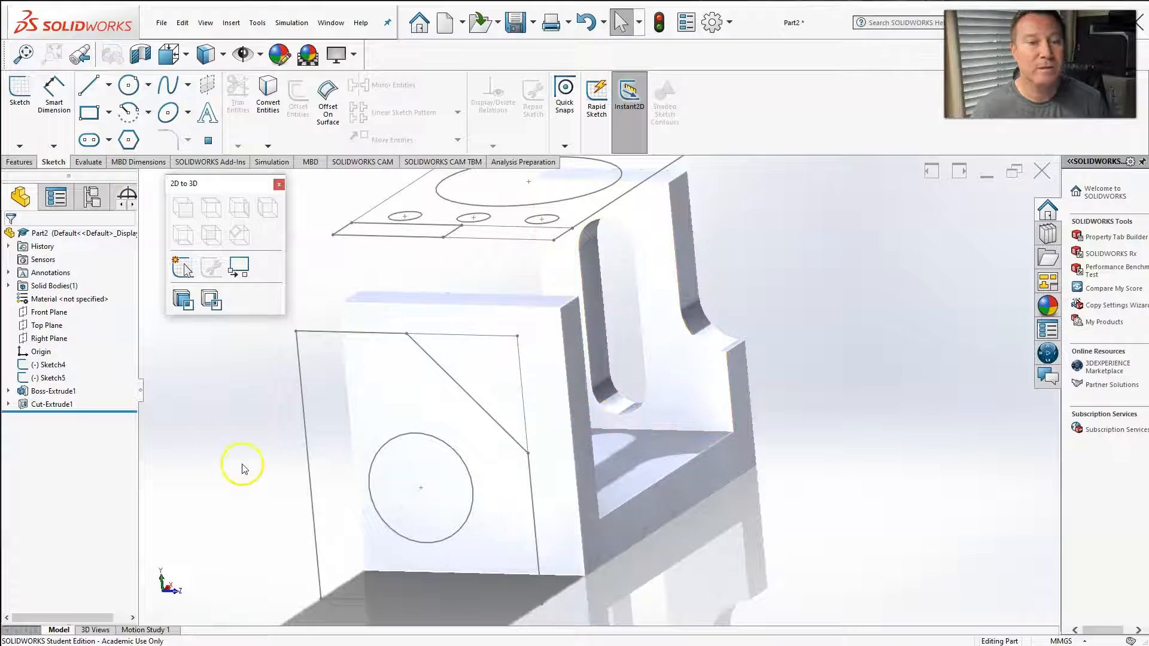
left_click(52, 365)
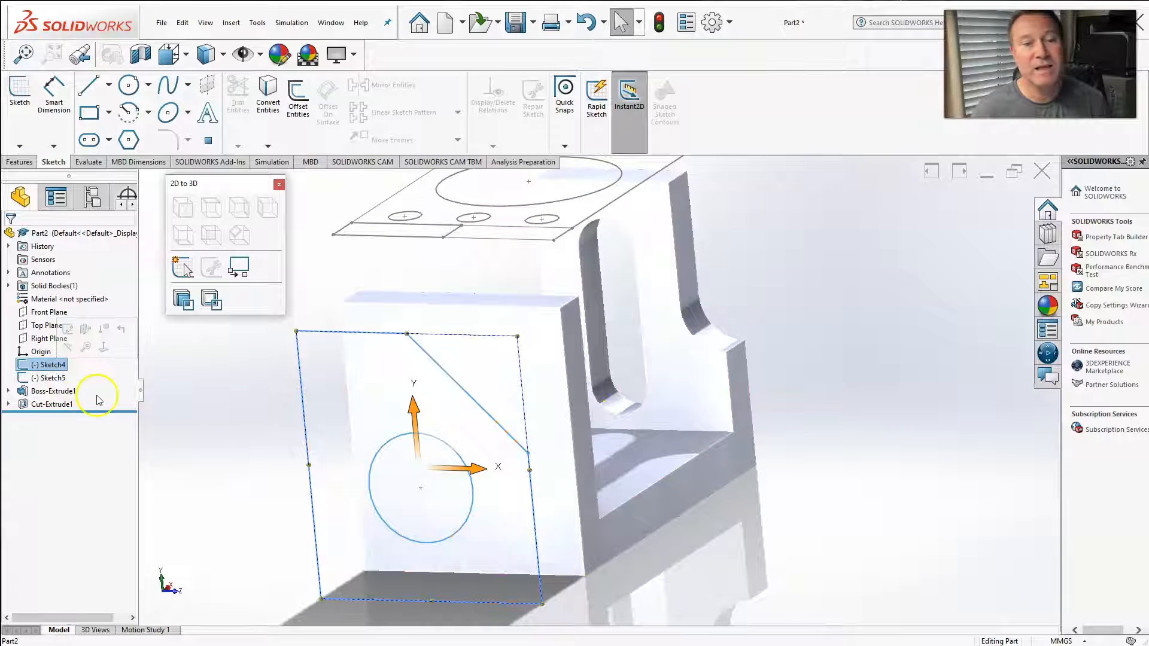
left_click(213, 300)
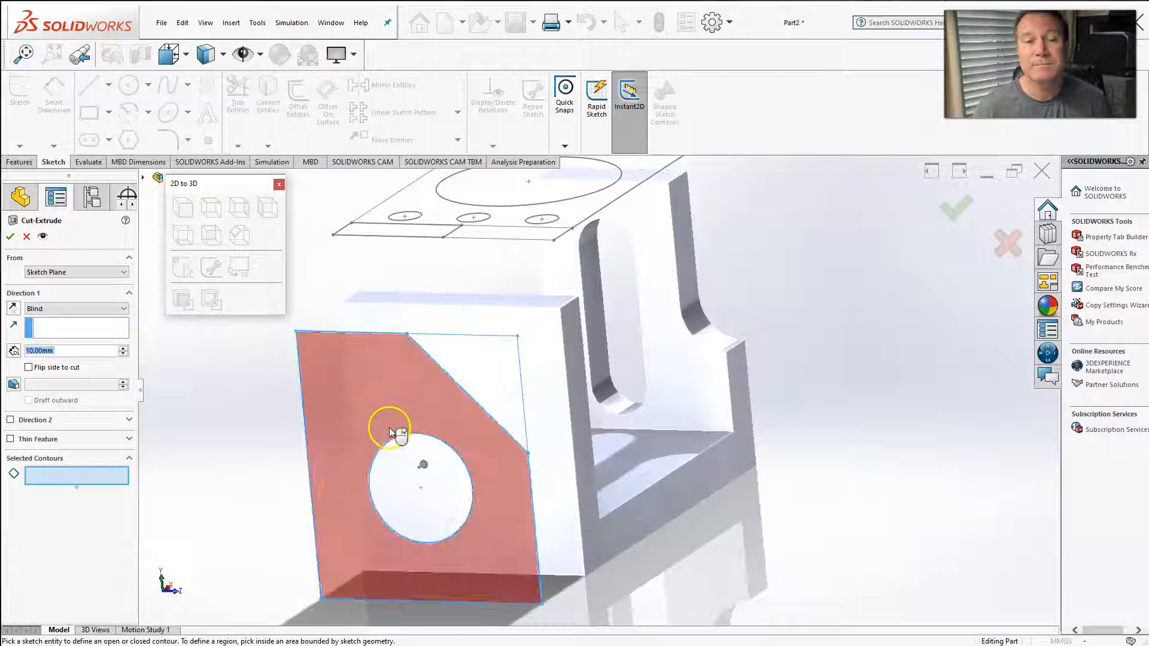
left_click(458, 476)
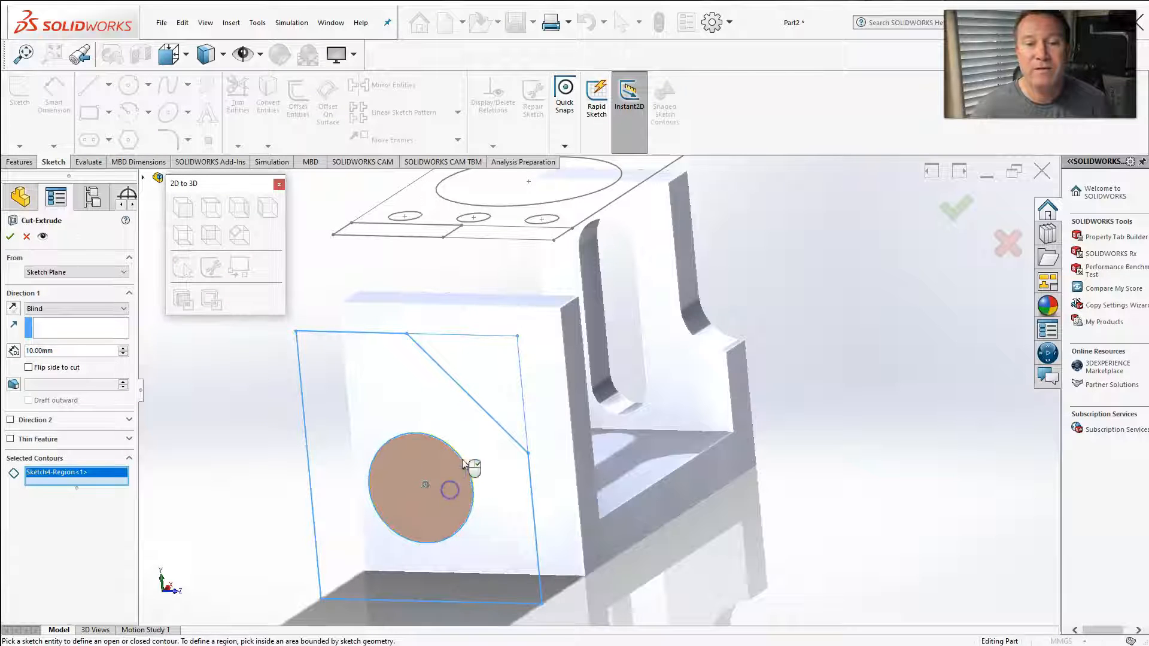
left_click(497, 372)
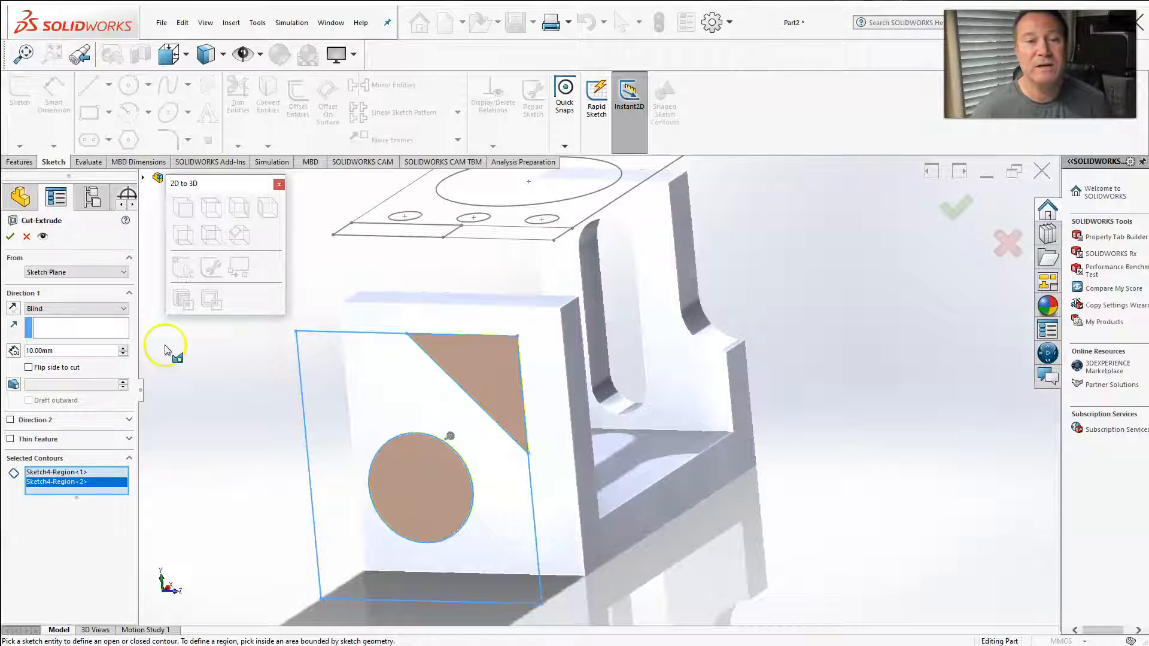
Set the circle and triangular corner cut to start from its upright wall's outer face, end Up To Next, and accept it
left_click(102, 272)
left_click(77, 287)
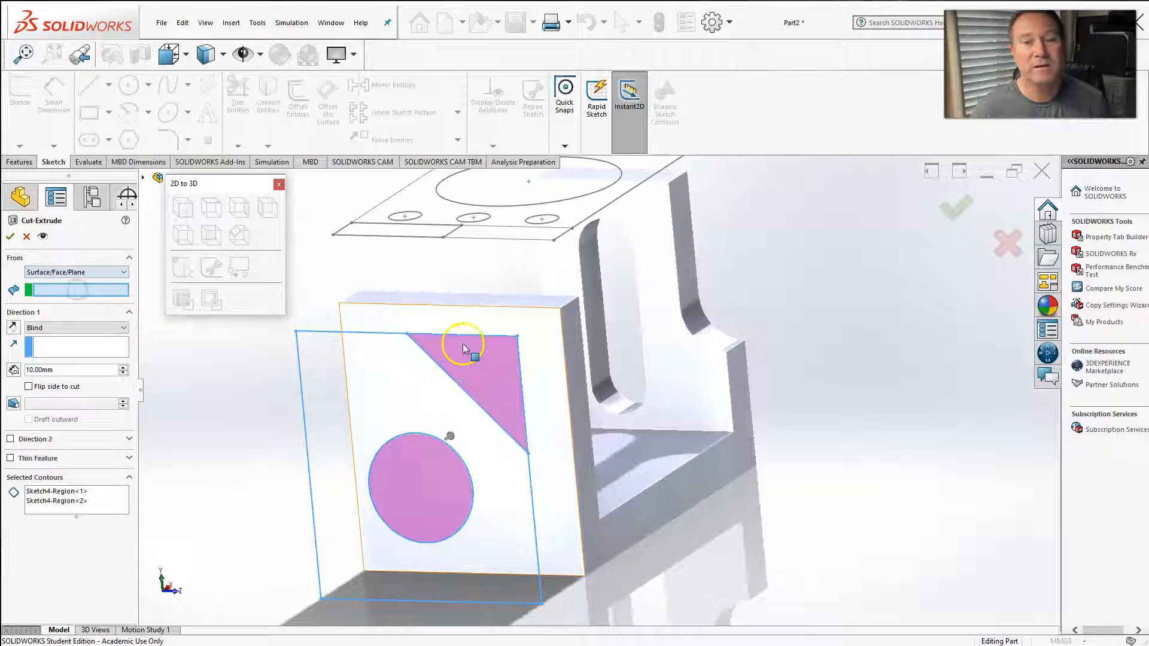
left_click(539, 341)
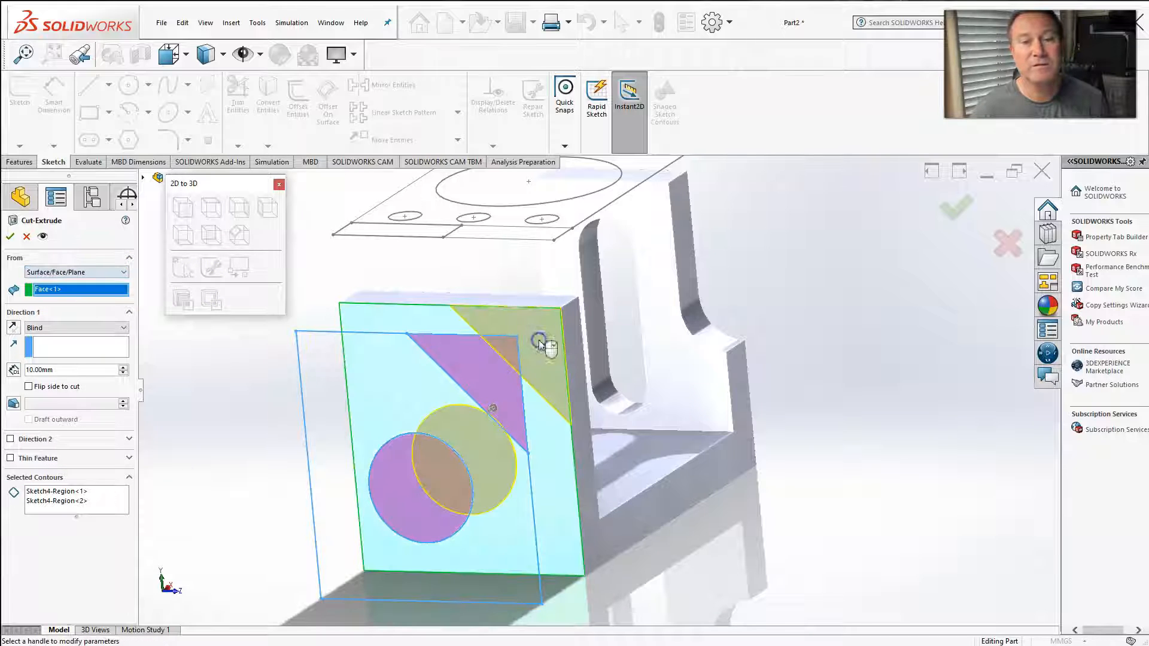
left_click(99, 328)
left_click(57, 361)
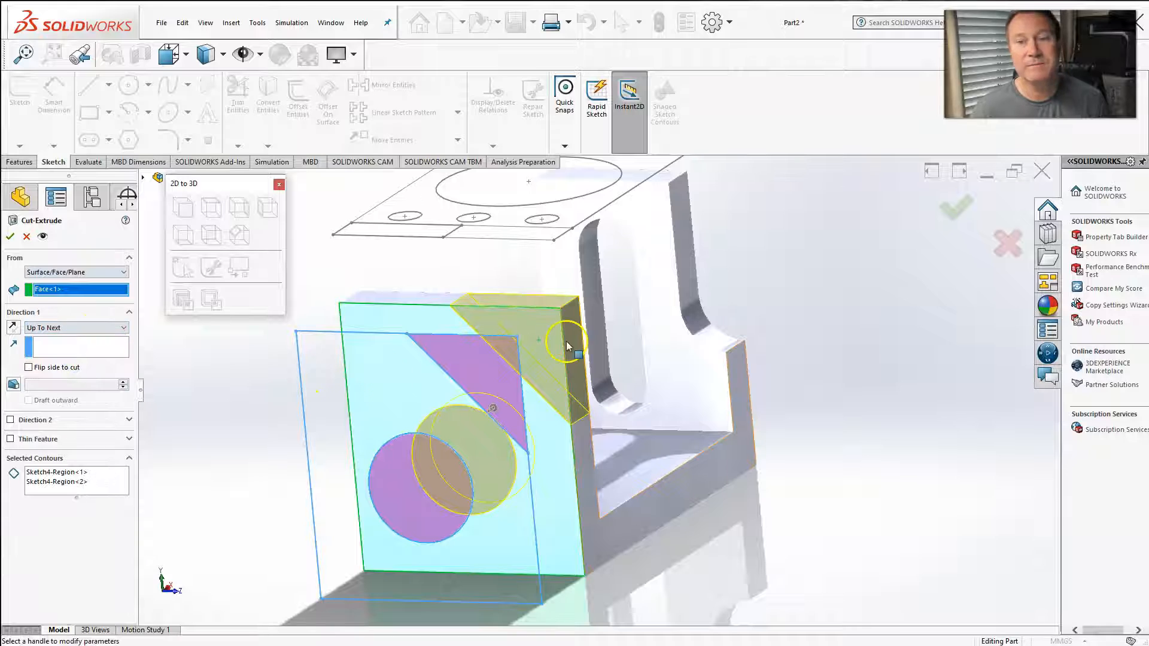
left_click(957, 207)
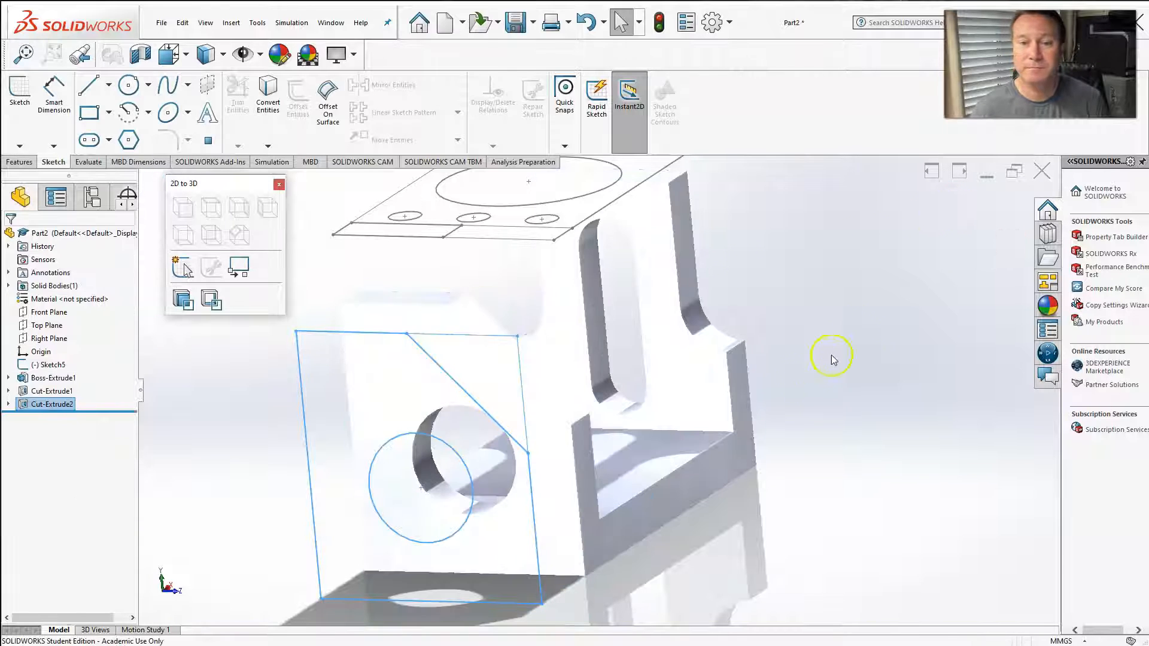
left_click(834, 359)
Start an extruded cut from Sketch5 and select the large central circle and the six small circles as contours
mouse_move(846, 371)
middle_mouse_down()
mouse_move(841, 383)
mouse_move(736, 375)
mouse_move(739, 394)
mouse_move(814, 382)
mouse_move(1057, 487)
mouse_move(1041, 452)
mouse_move(716, 534)
mouse_move(736, 562)
mouse_move(754, 547)
middle_mouse_up()
scroll(693, 375, "up", 5)
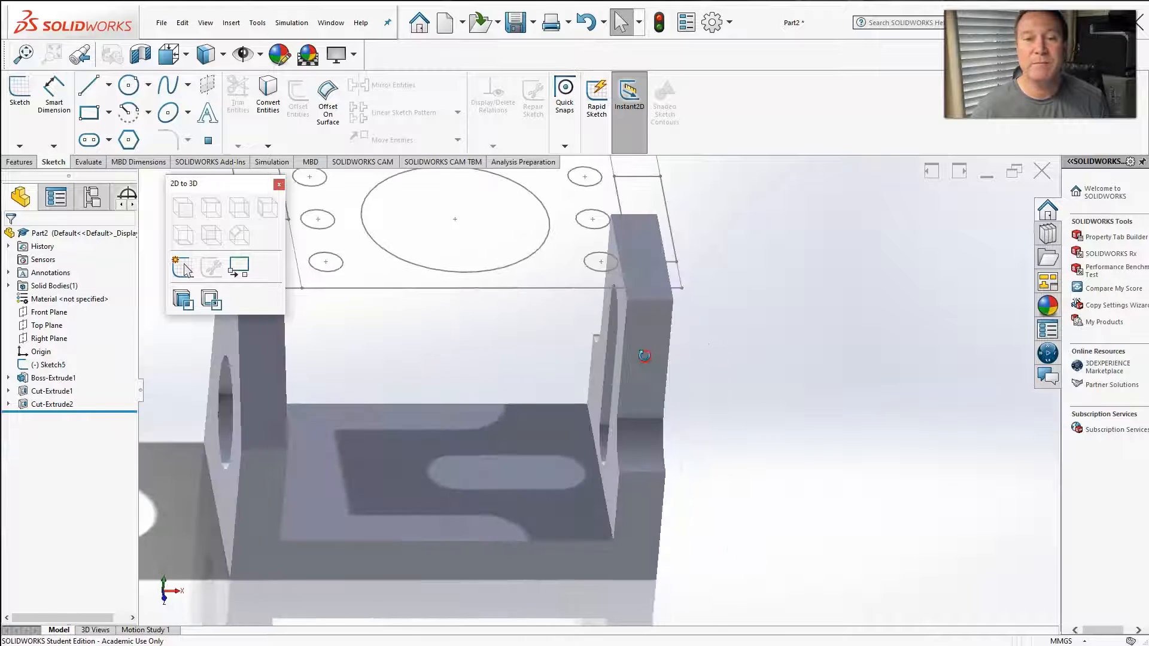
scroll(644, 355, "down", 5)
mouse_move(644, 355)
middle_mouse_down()
mouse_move(611, 436)
mouse_move(528, 287)
middle_mouse_up()
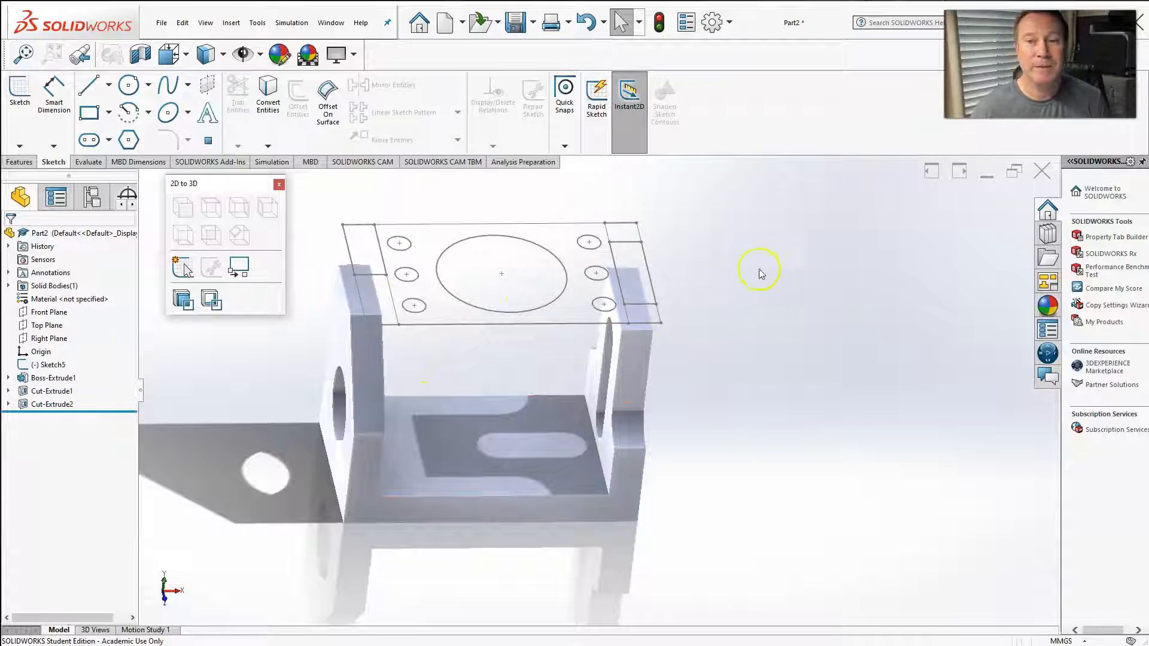
left_click(53, 366)
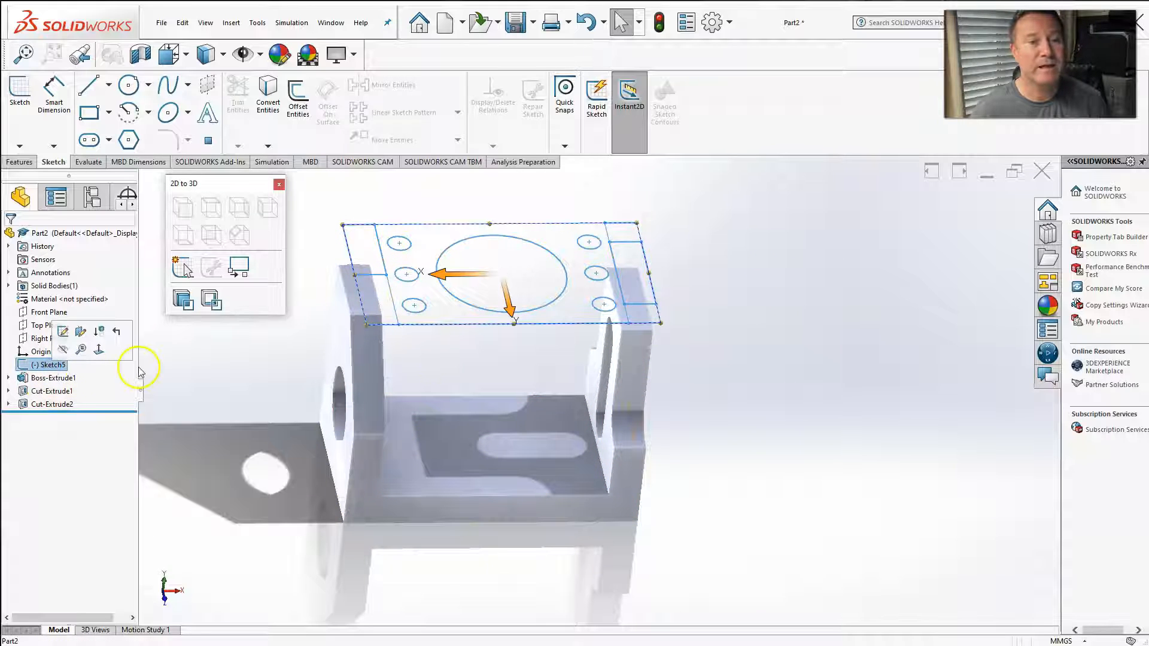
left_click(212, 300)
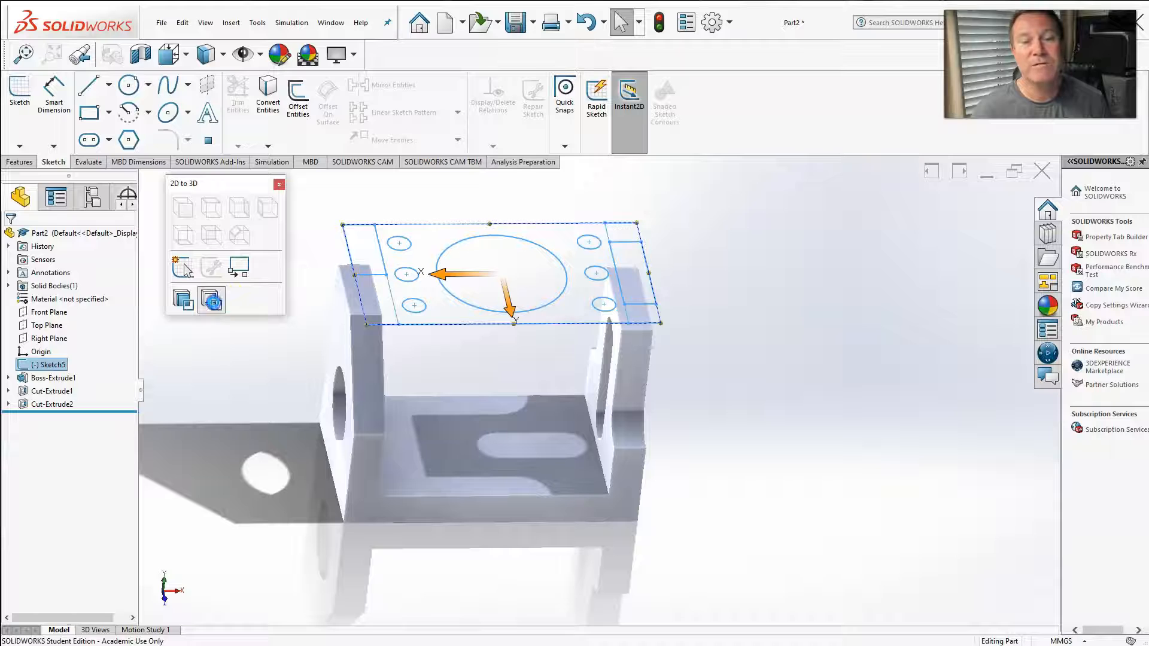
left_click(477, 269)
left_click(409, 247)
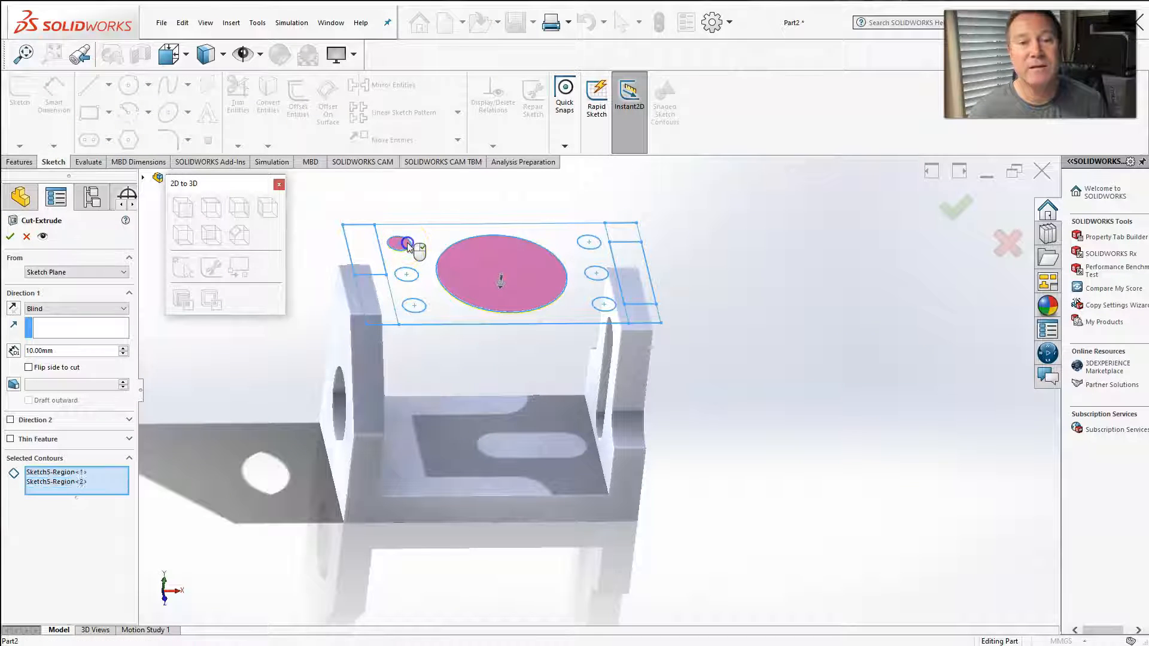
left_click(407, 274)
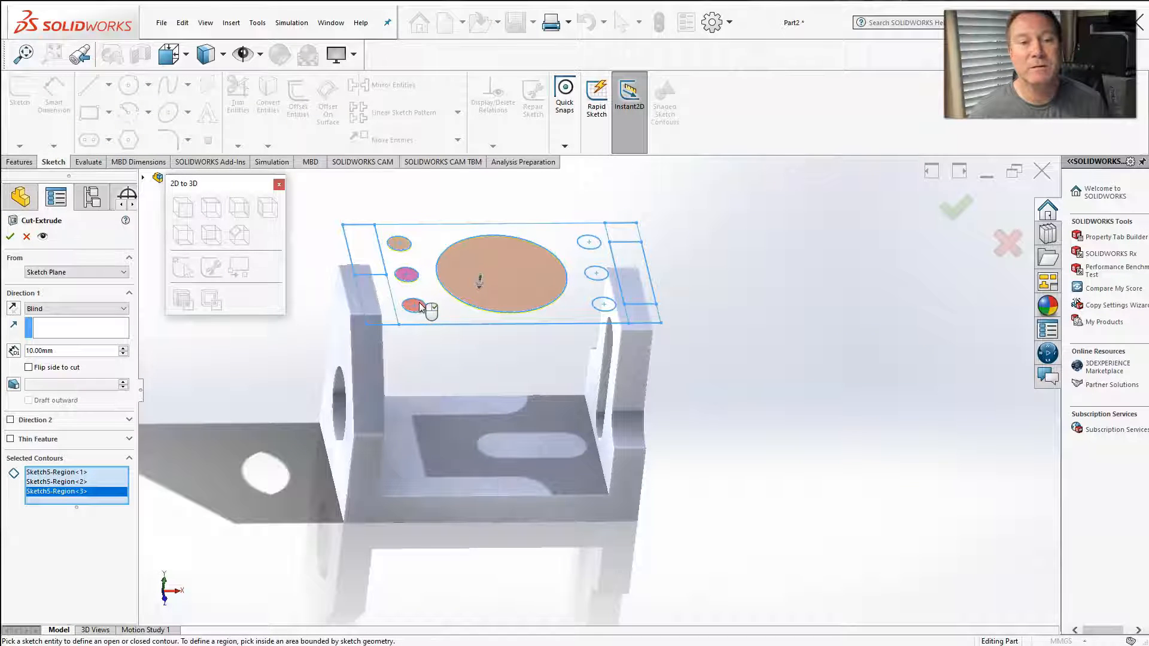
left_click(421, 307)
scroll(598, 309, "down", 3)
left_click(606, 307)
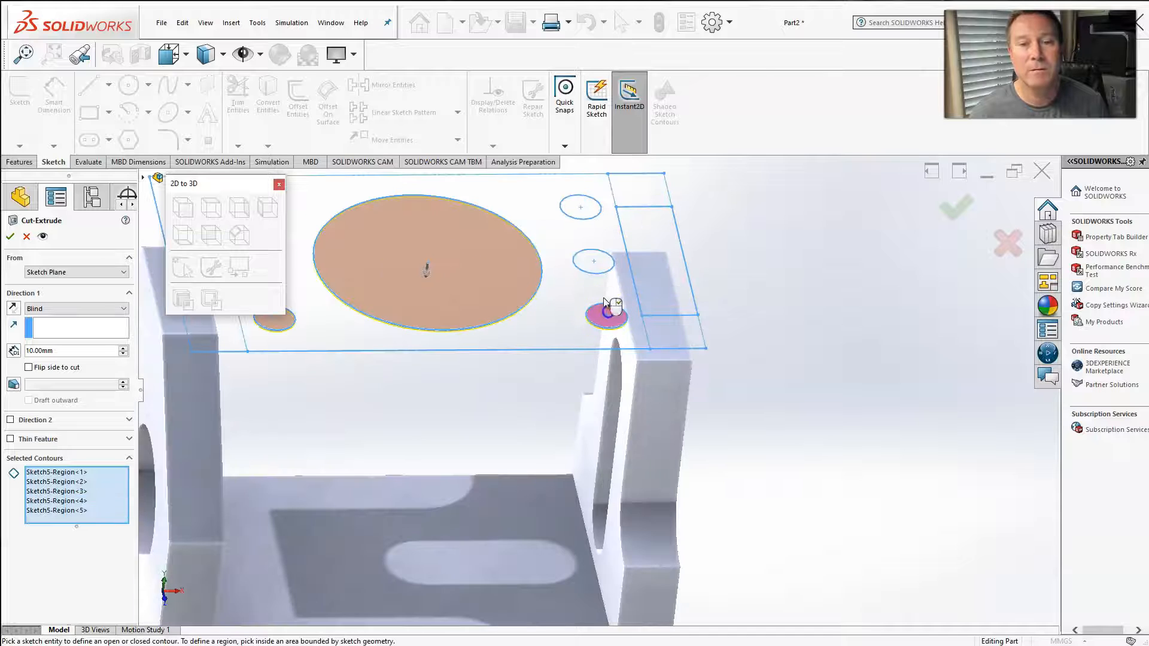
left_click(599, 261)
left_click(591, 209)
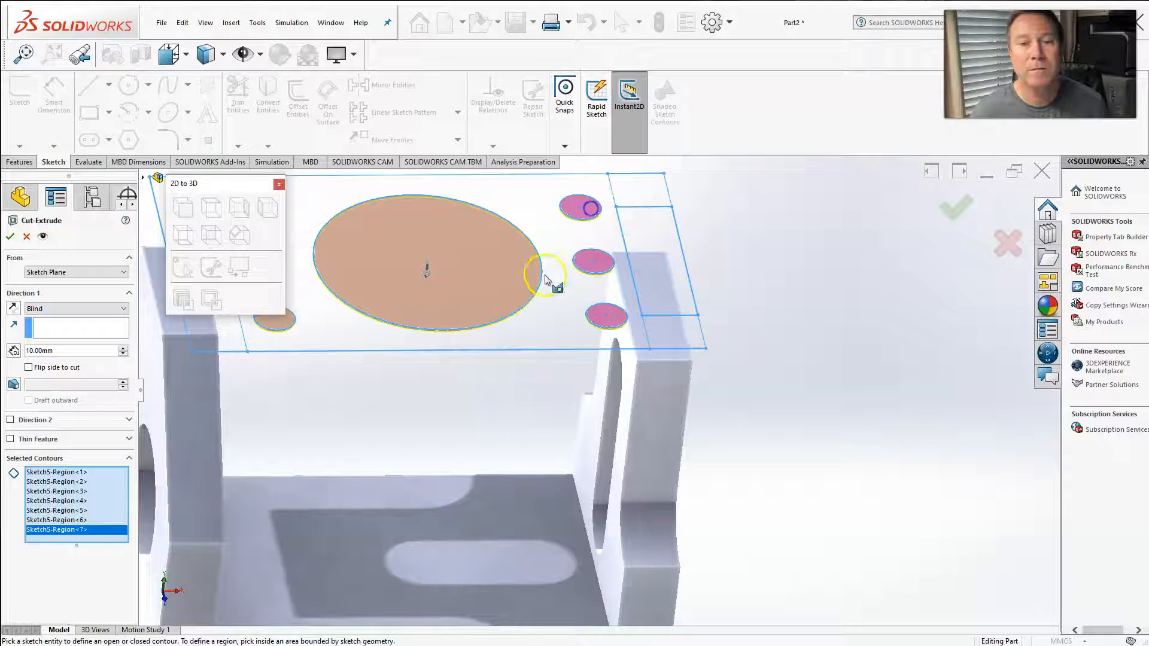
scroll(542, 285, "up", 3)
Start the hole cut from the base plate's upper face, end it Up To Next, and accept it
left_click(107, 273)
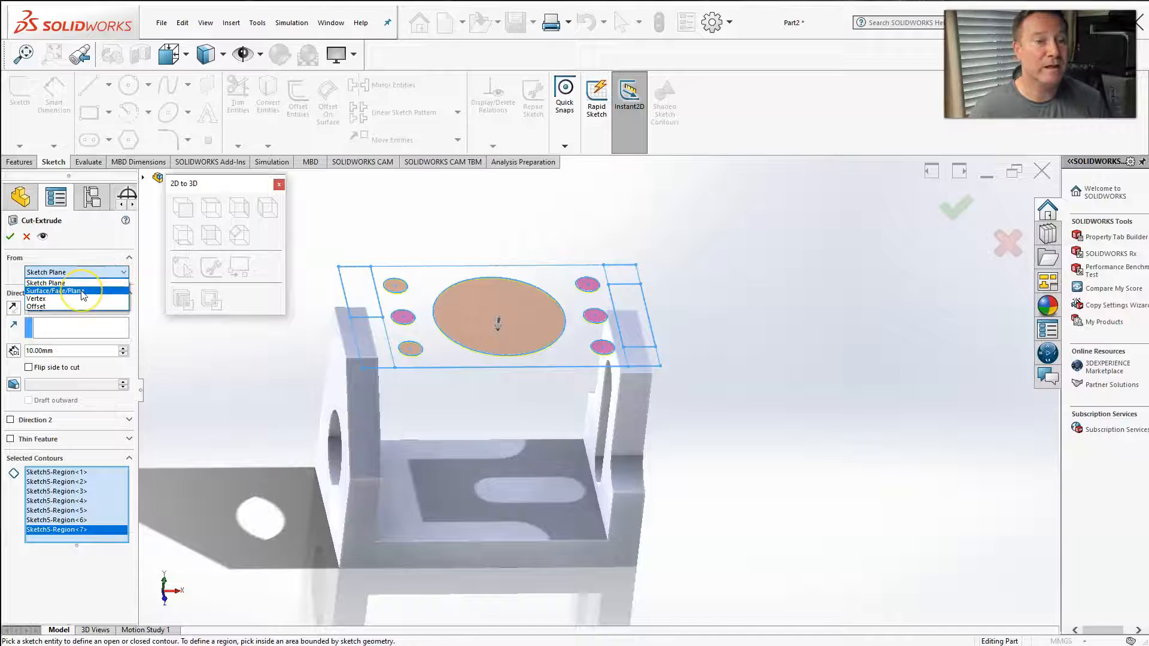
left_click(82, 292)
left_click(446, 512)
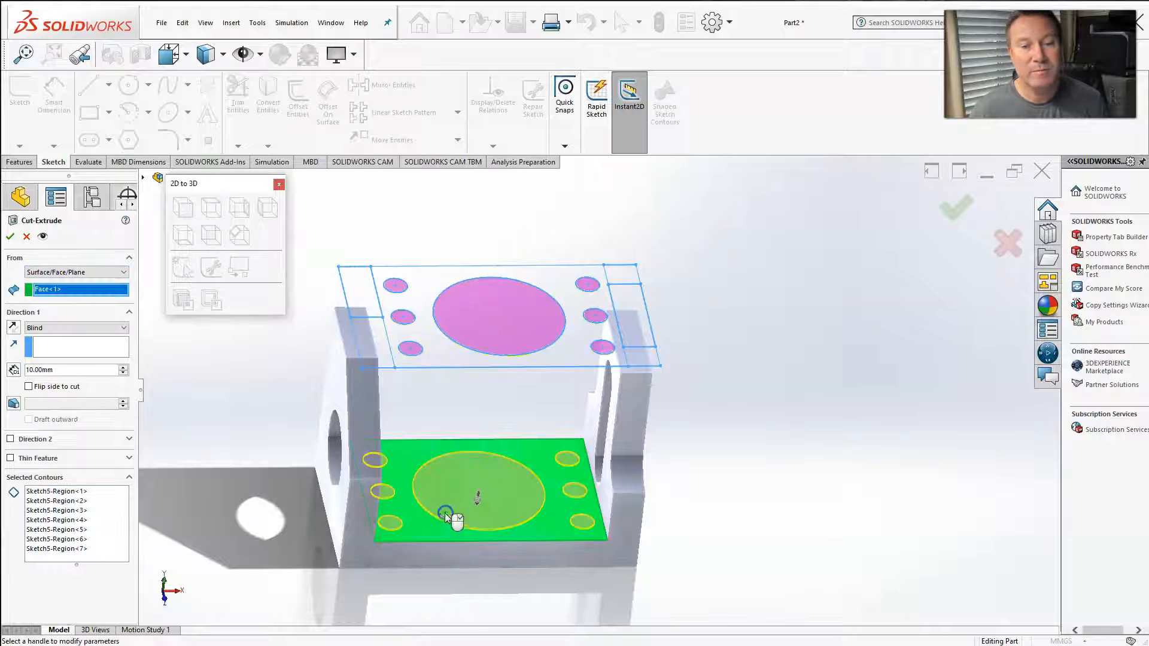
left_click(77, 328)
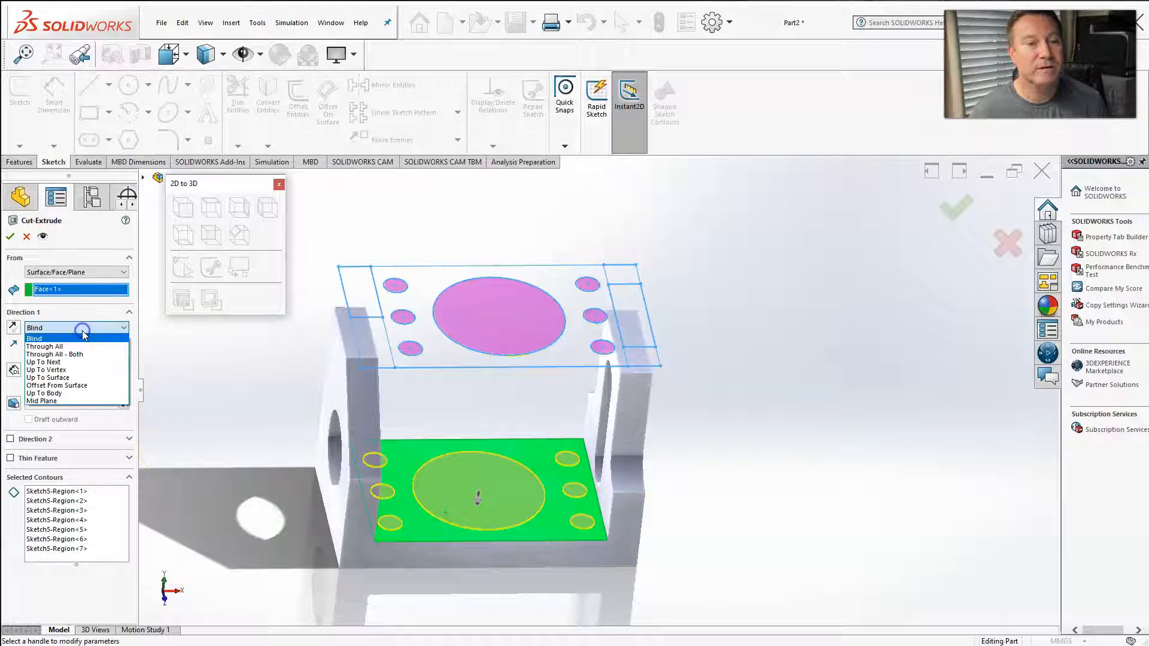
left_click(60, 363)
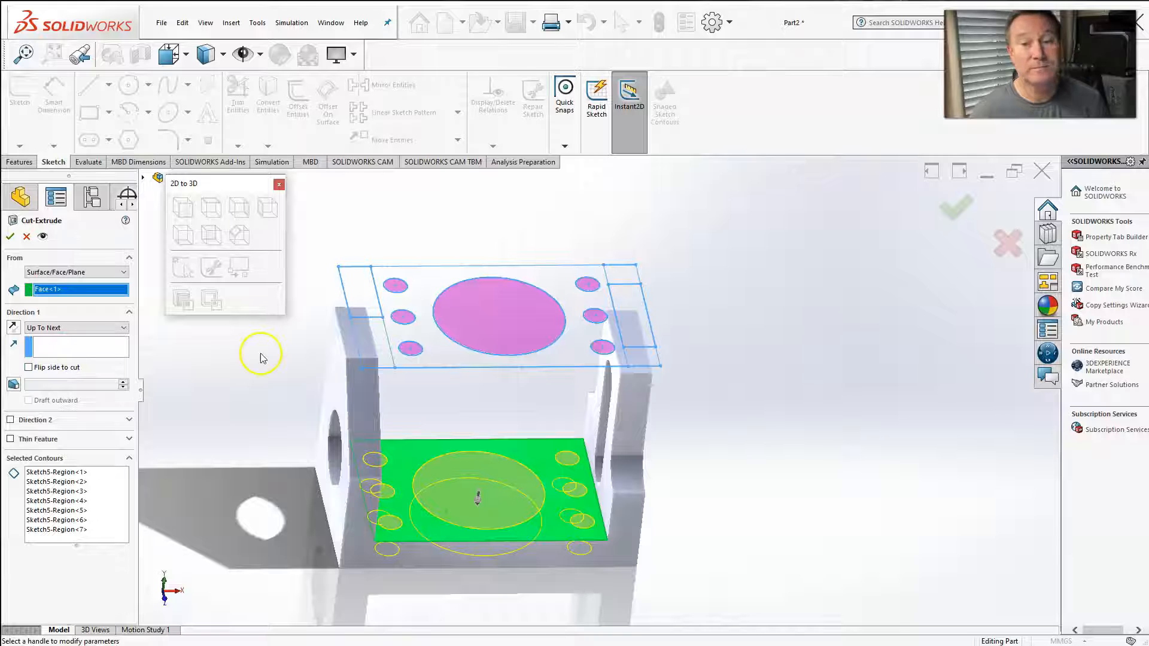
left_click(970, 205)
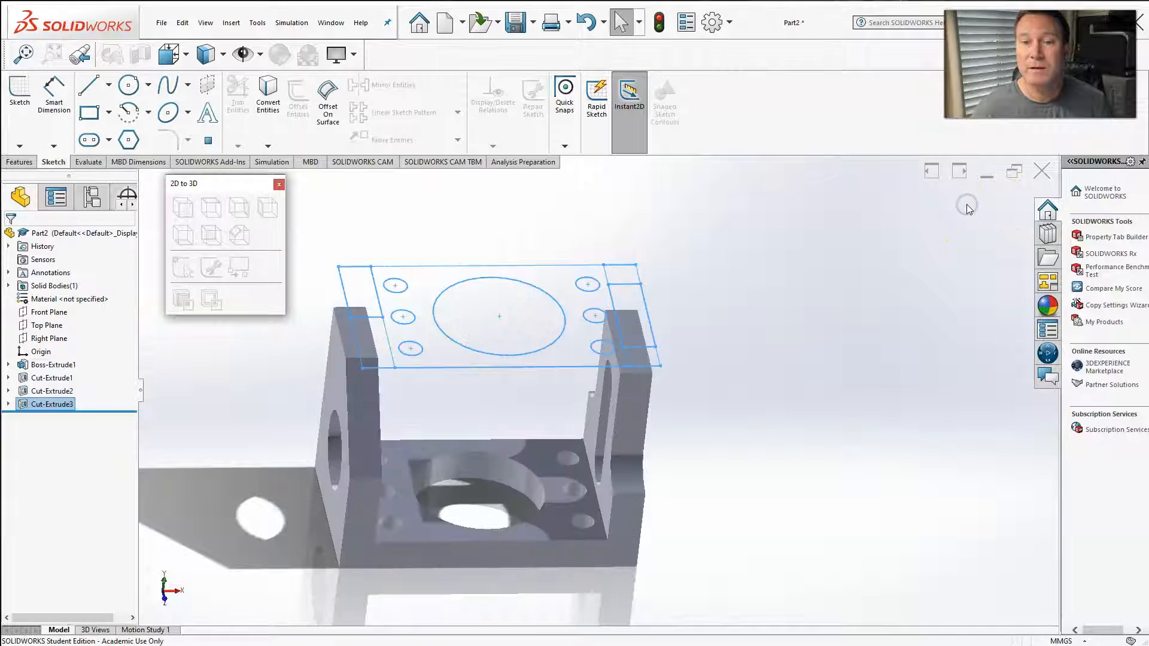
middle_click_drag(826, 371, 922, 309)
scroll(616, 445, "down", 2)
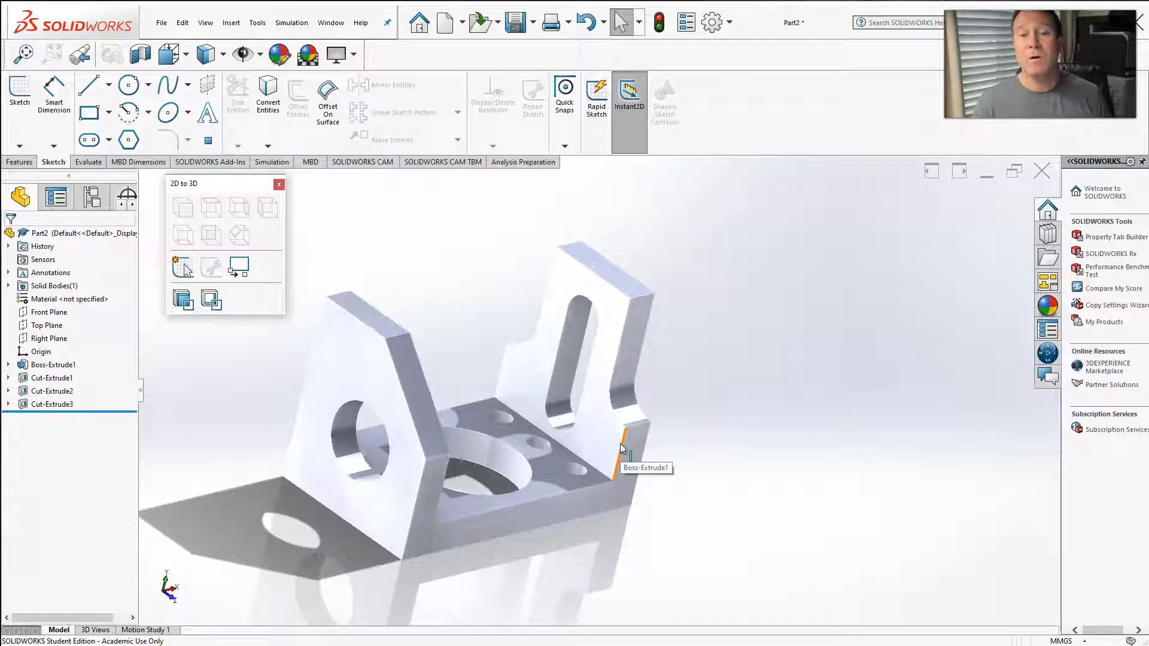
left_click(640, 462)
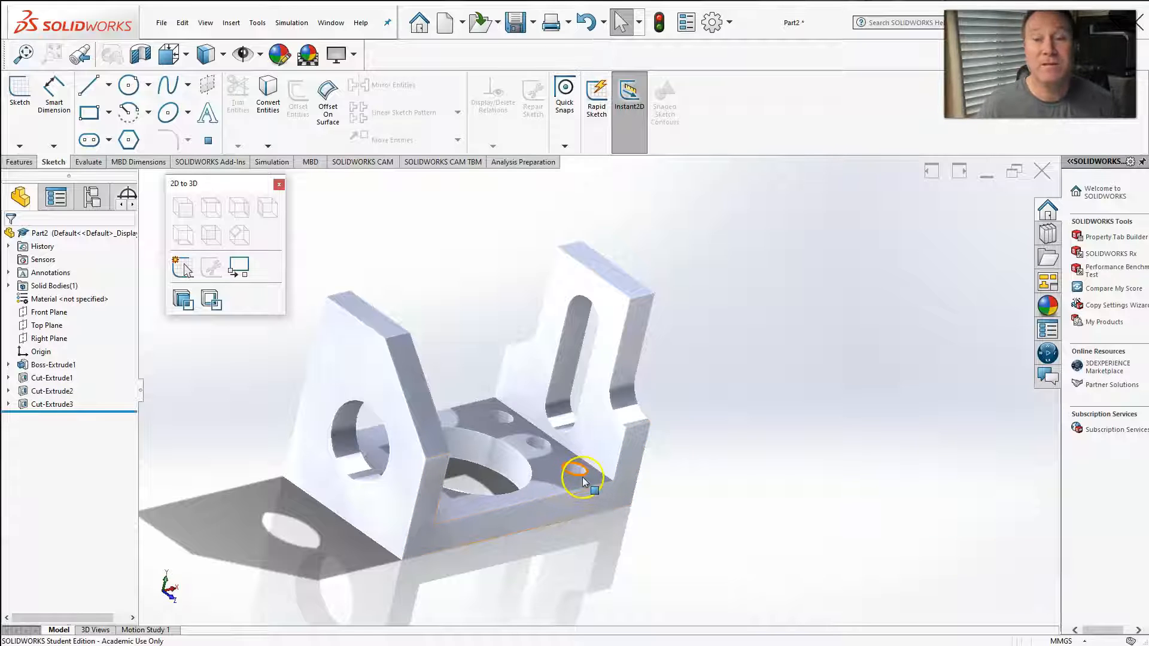
middle_click_drag(642, 441, 593, 401)
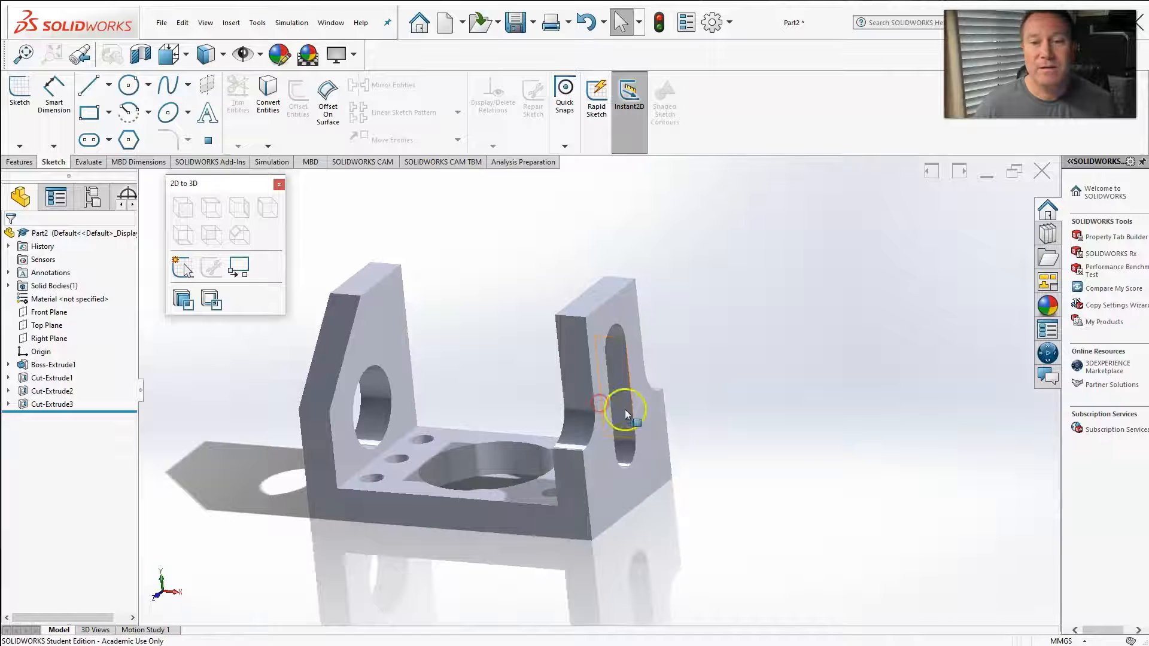